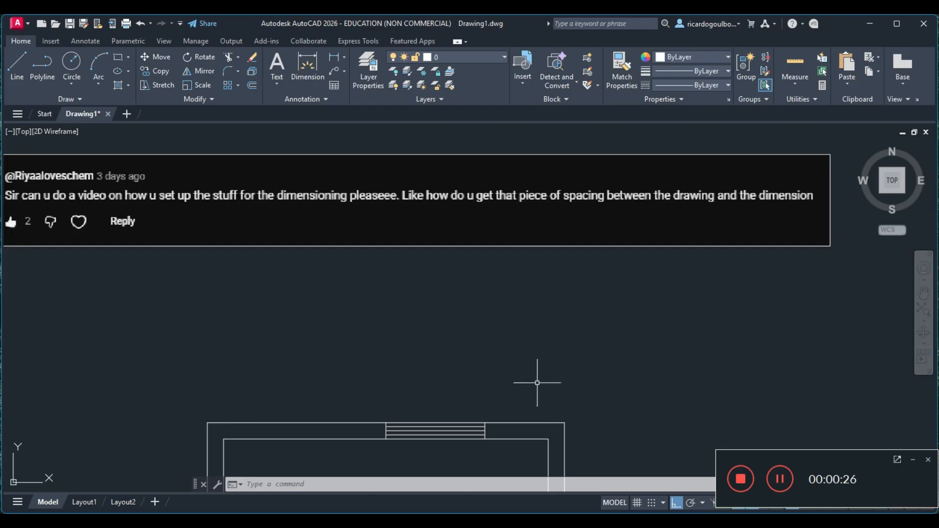
Place a horizontal linear dimension above the floor plan, spanning the upper wall's outer corners.
middle_click_drag(559, 395, 581, 266)
middle_click_drag(447, 339, 465, 260)
scroll(443, 264, "down", 2)
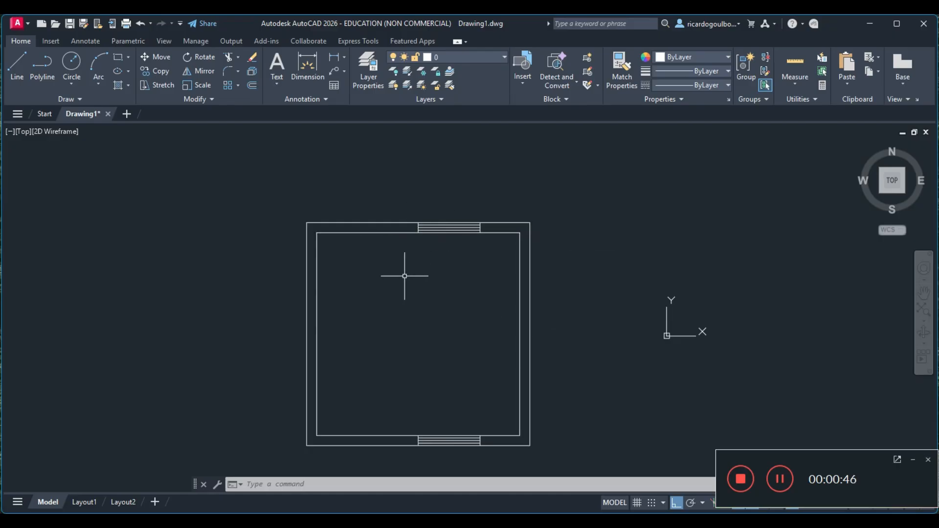
left_click(330, 62)
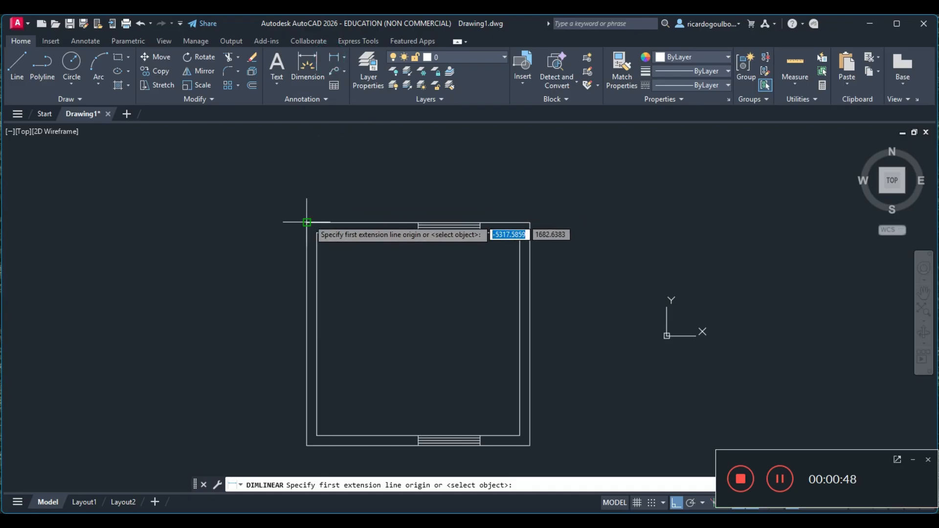
left_click(334, 57)
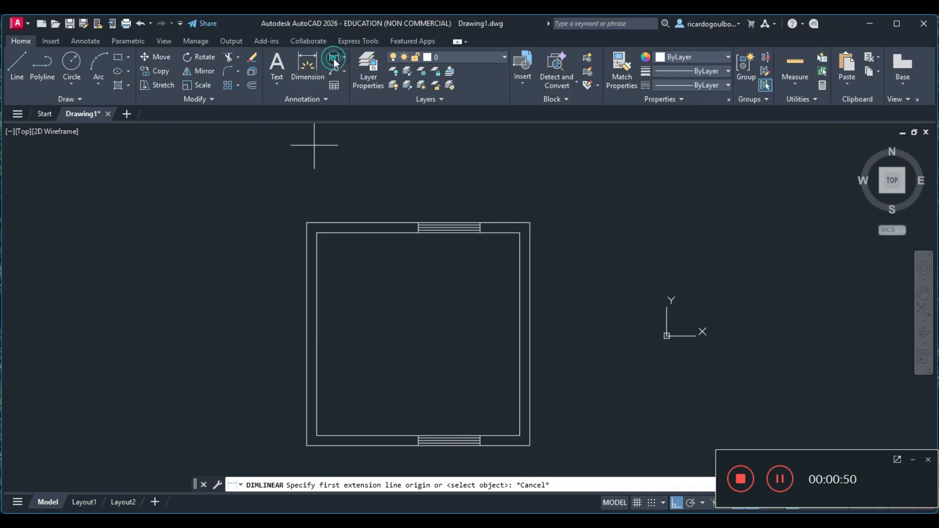
left_click(306, 222)
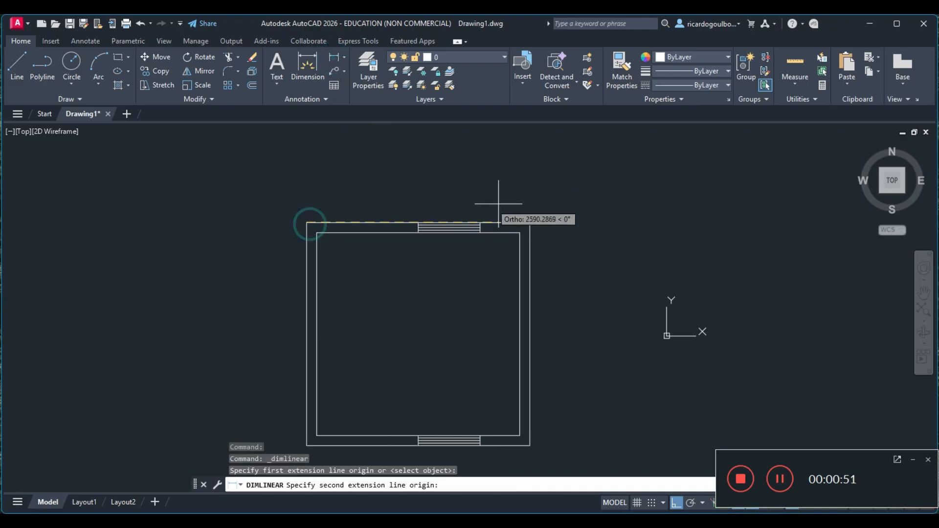
left_click(529, 221)
left_click(507, 191)
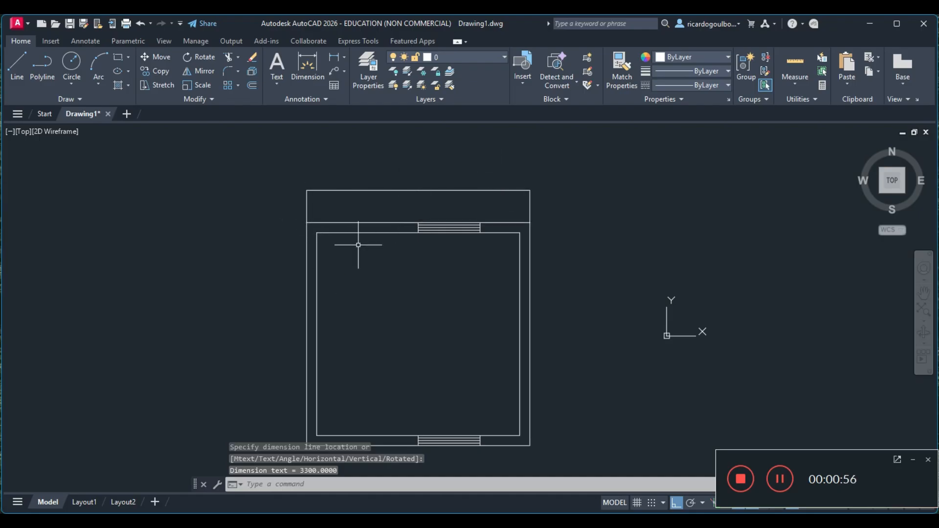
Examine the new dimension above the upper wall, checking how readable its text is at different zoom levels.
left_click(352, 180)
left_click(336, 193)
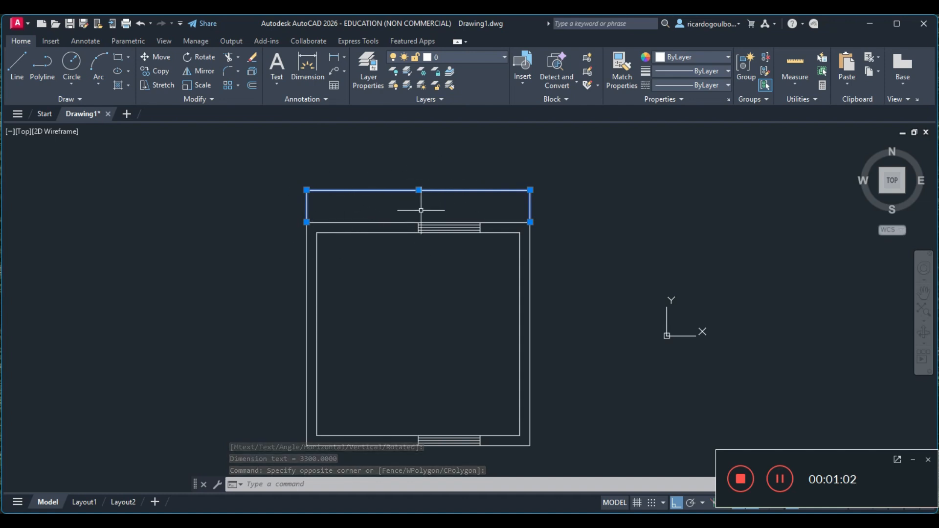
key("Escape")
scroll(419, 195, "up", 6)
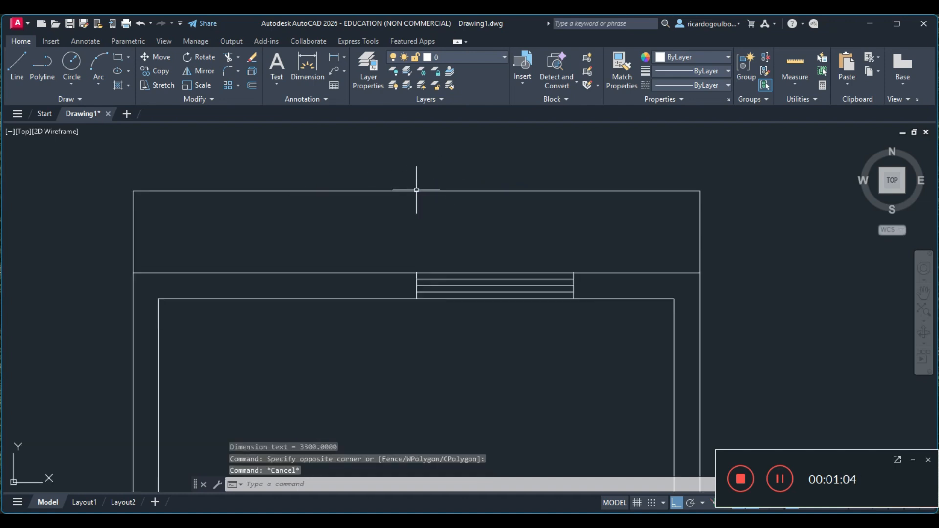
scroll(339, 185, "down", 5)
scroll(361, 204, "up", 4)
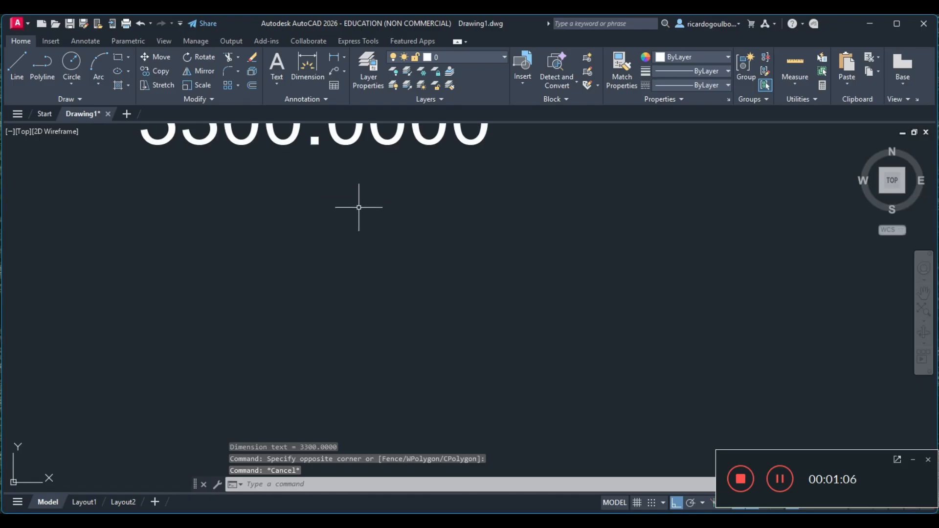
scroll(360, 180, "down", 3)
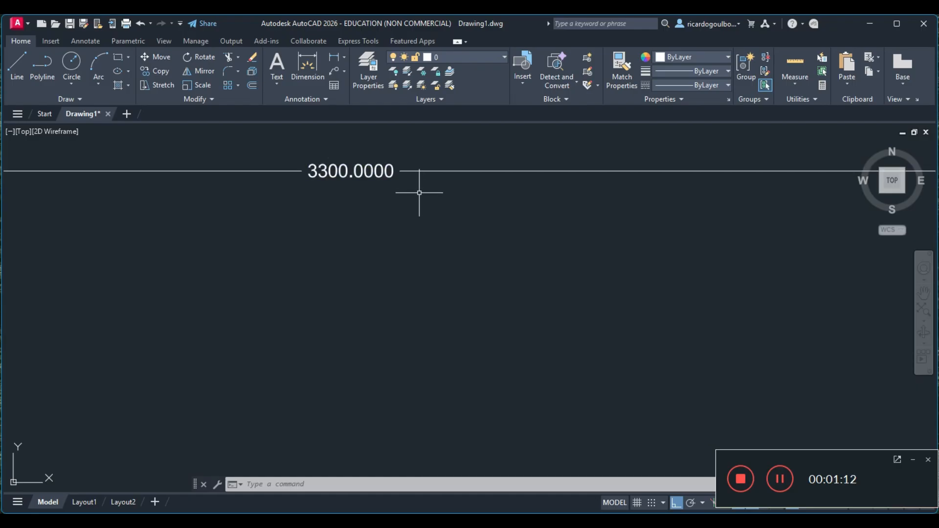
scroll(455, 247, "down", 4)
scroll(478, 279, "up", 4)
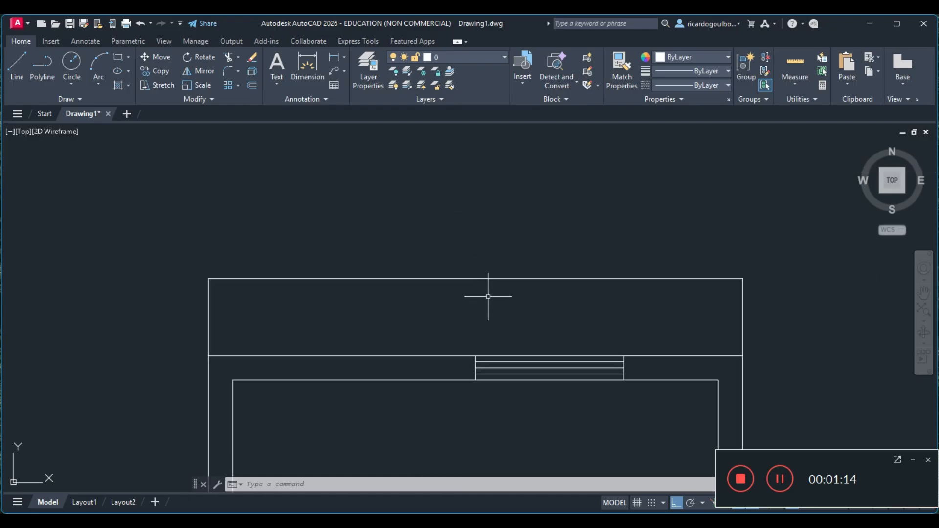
Delete the linear dimension above the upper wall.
middle_click_drag(363, 307, 364, 250)
left_click(430, 195)
left_click(371, 238)
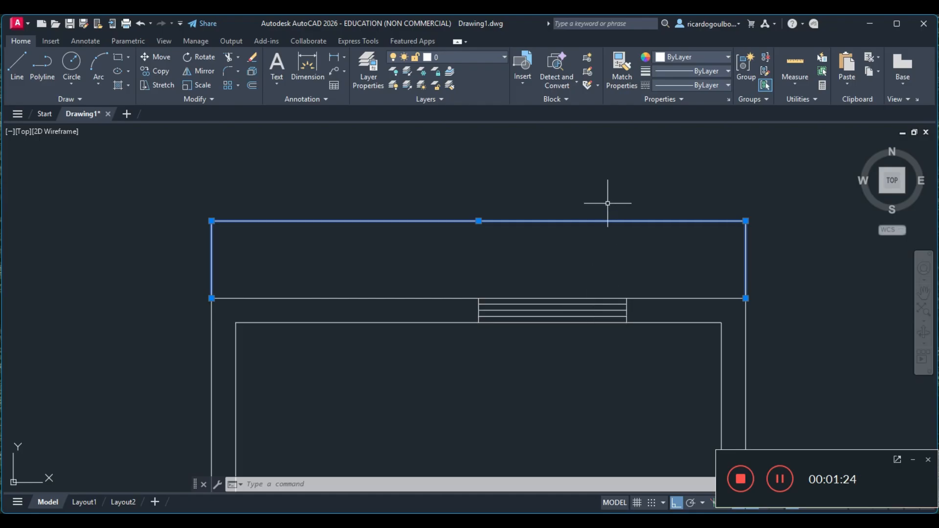
left_click(528, 254)
key("Delete")
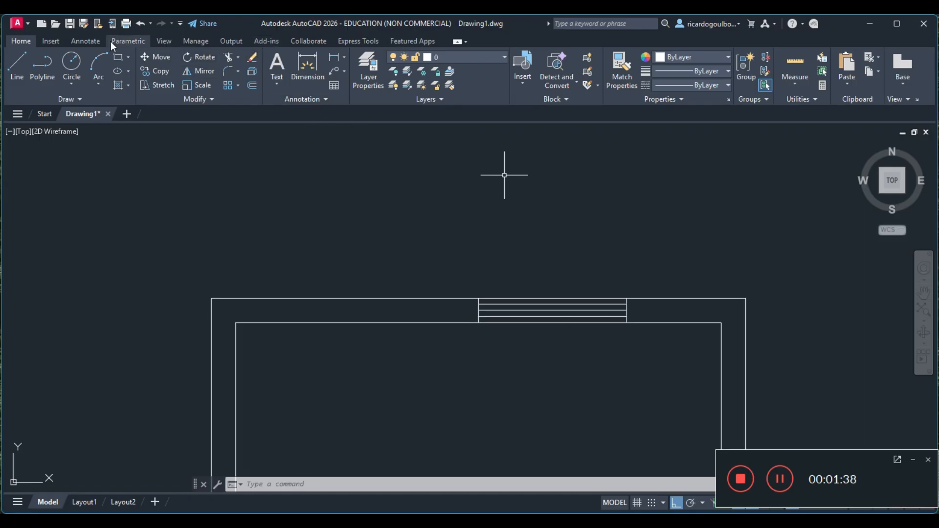
left_click(95, 42)
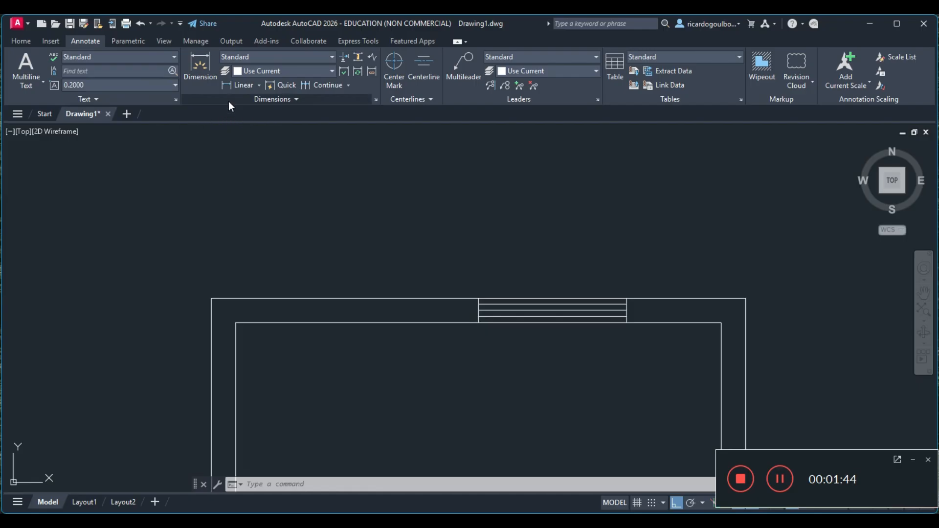
left_click(375, 99)
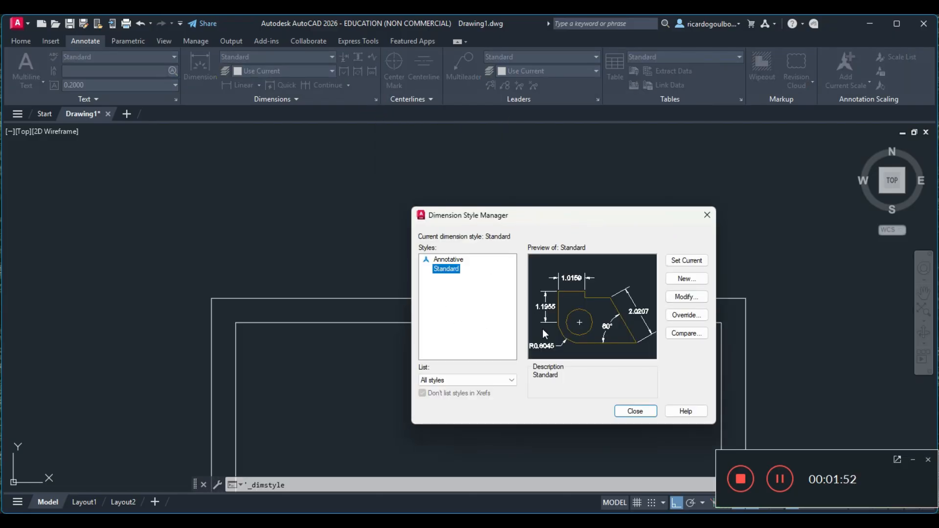
left_click(707, 216)
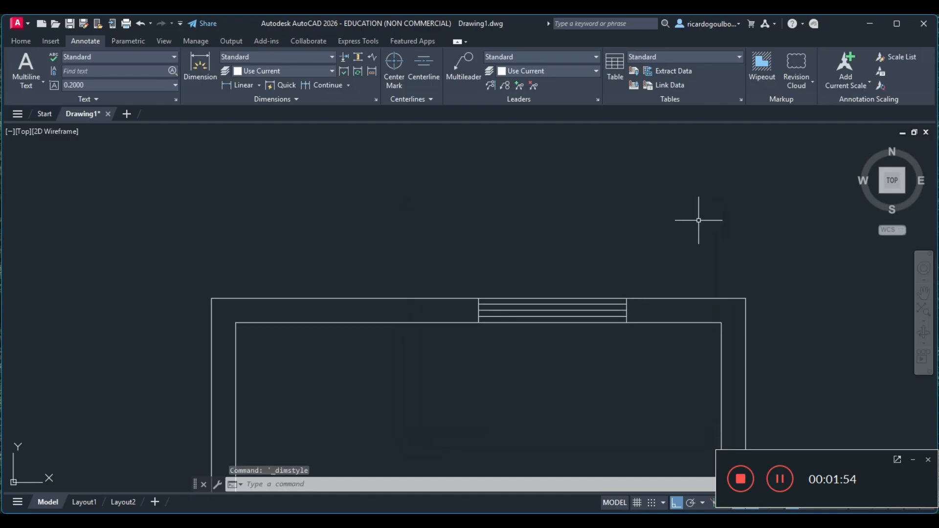
Open the Dimension Style Manager with the DIMSTYLE command and move it clear of the recorder window.
type("dim")
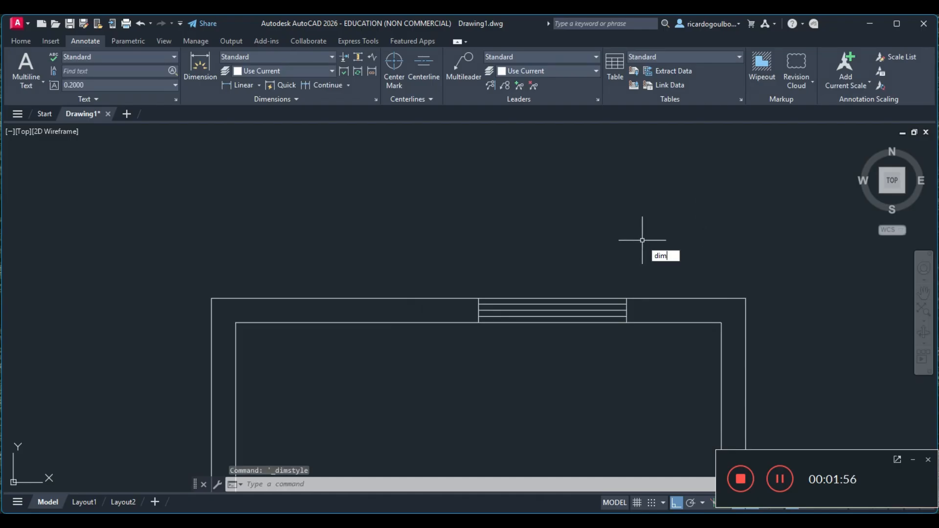
type("st")
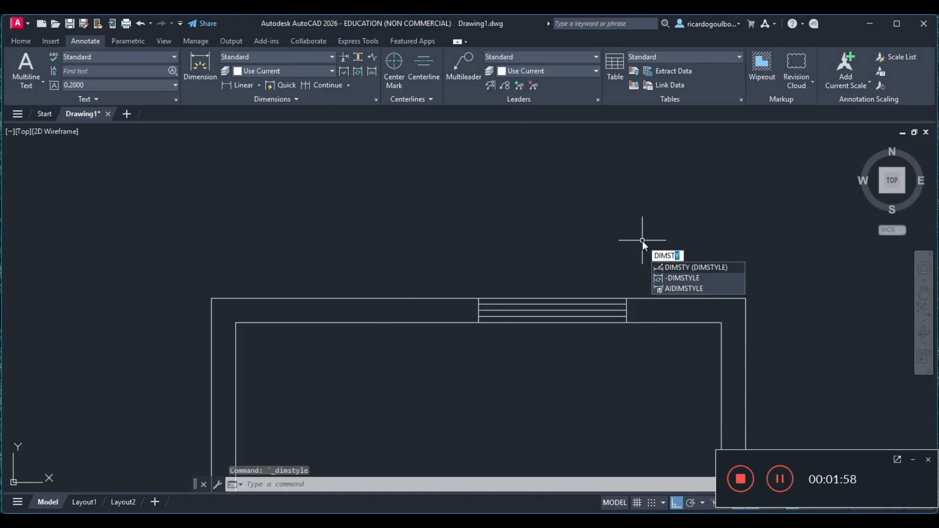
key("Return")
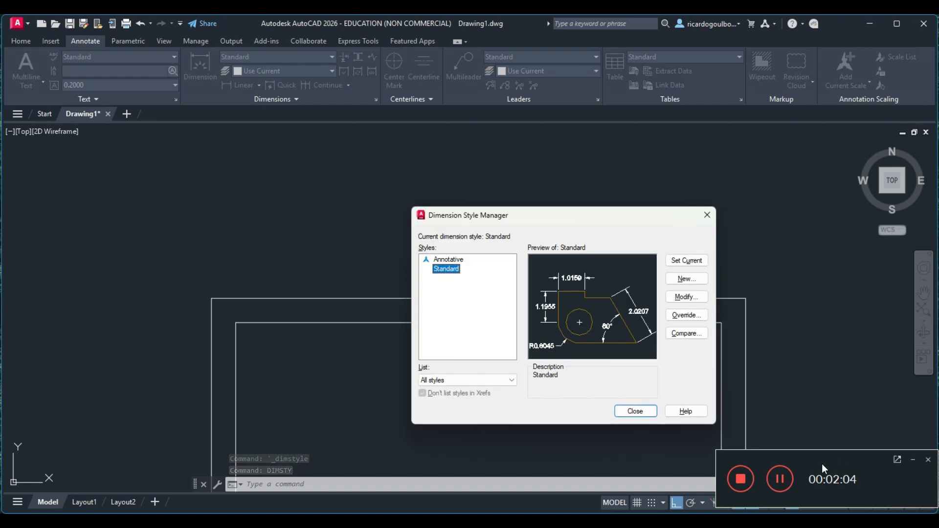
left_click_drag(598, 214, 456, 181)
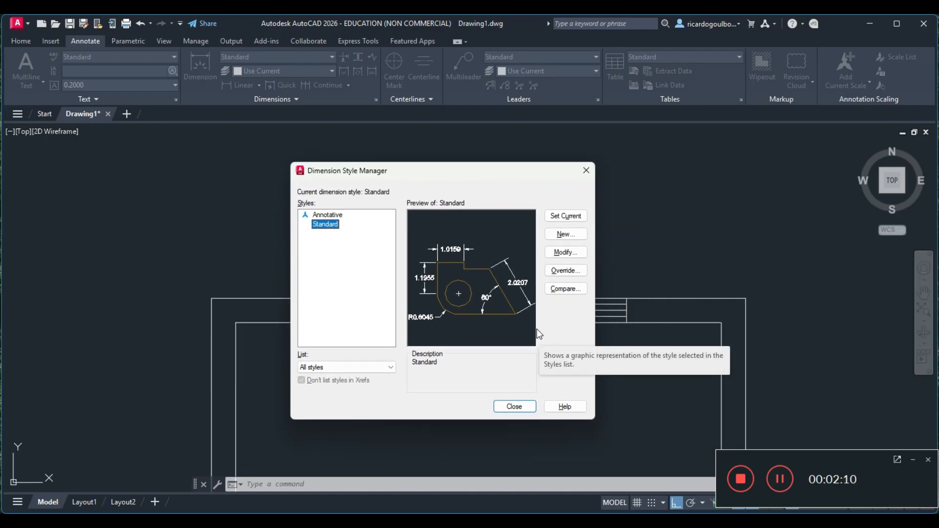
left_click(835, 462)
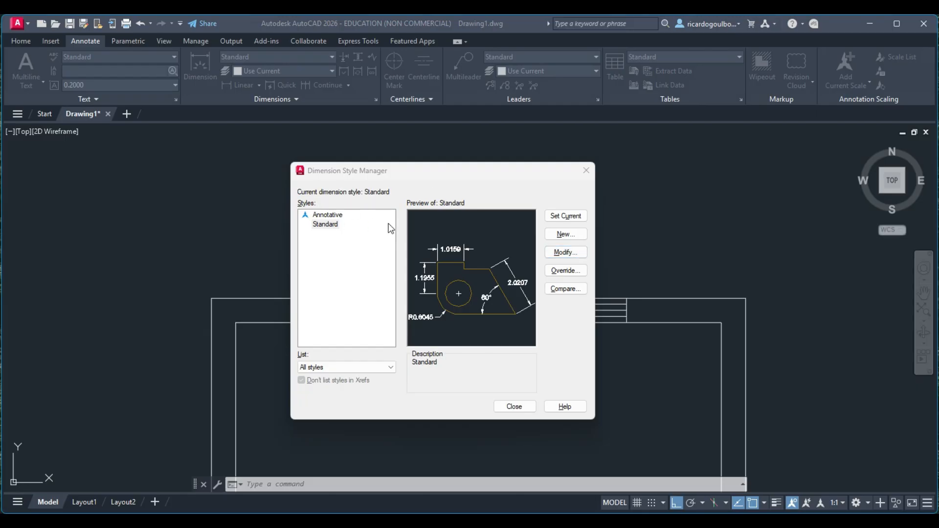
Modify the Standard dimension style, setting the linear precision of its primary units to 0.
double_click(326, 225)
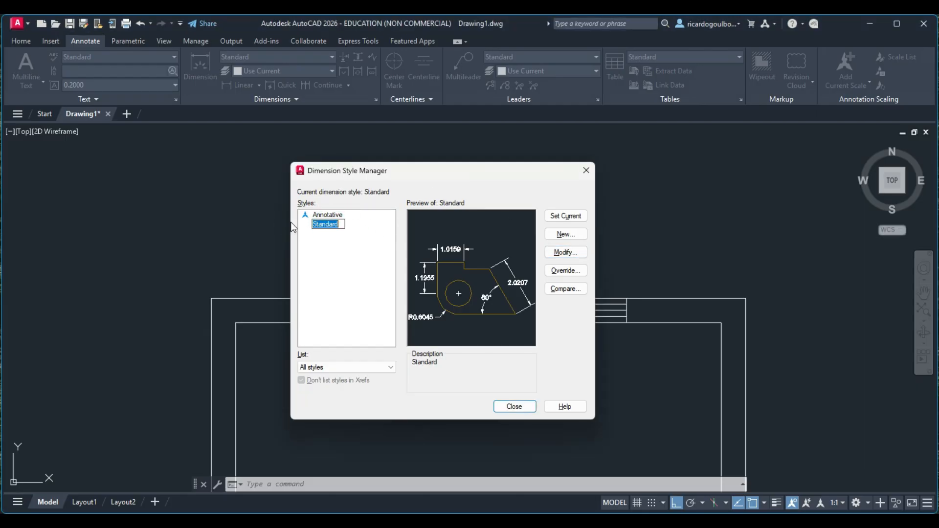
left_click(362, 295)
left_click(568, 252)
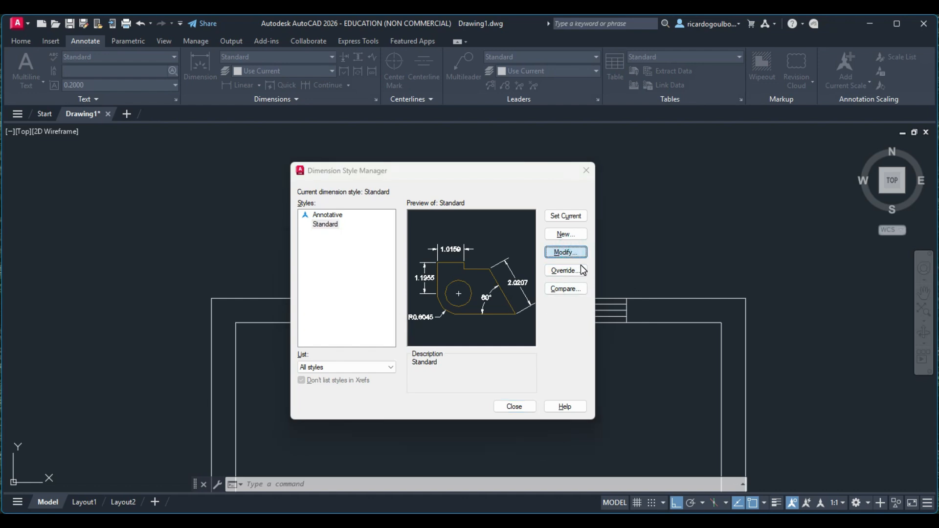
left_click(568, 252)
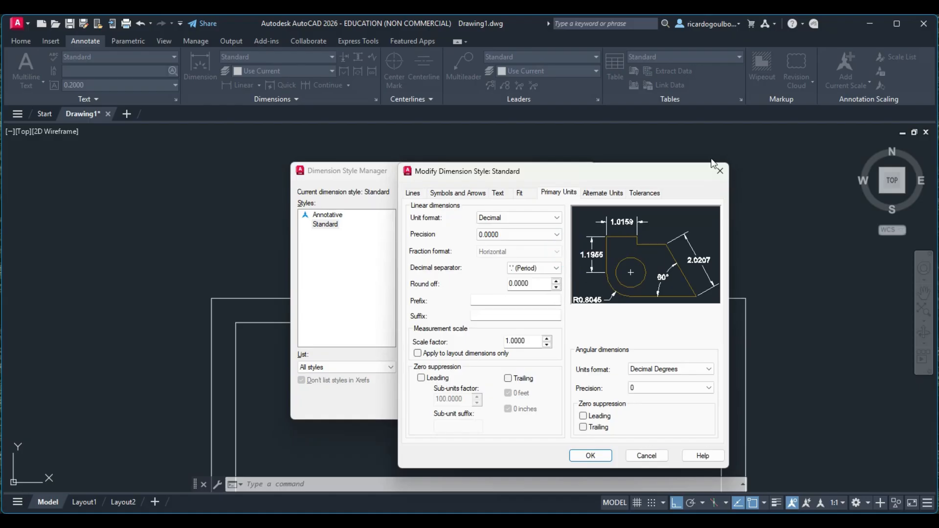
left_click_drag(565, 172, 504, 140)
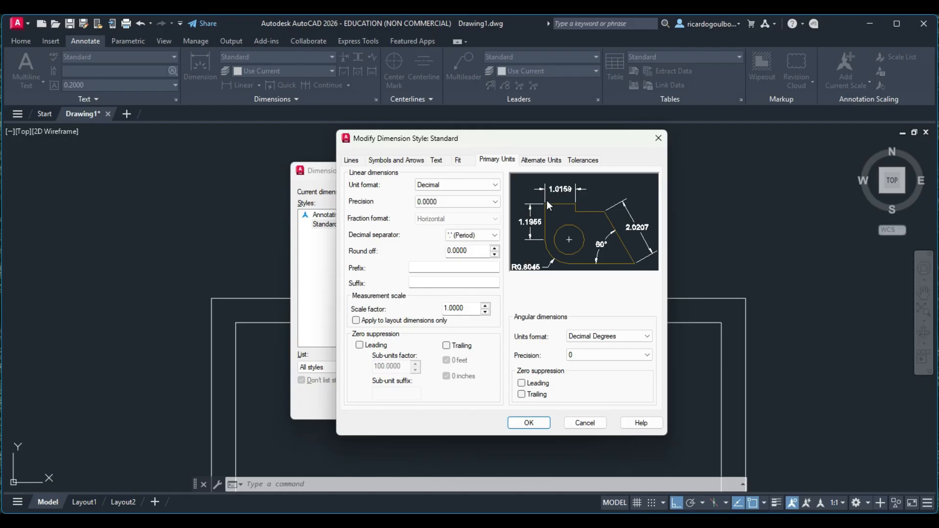
left_click(496, 201)
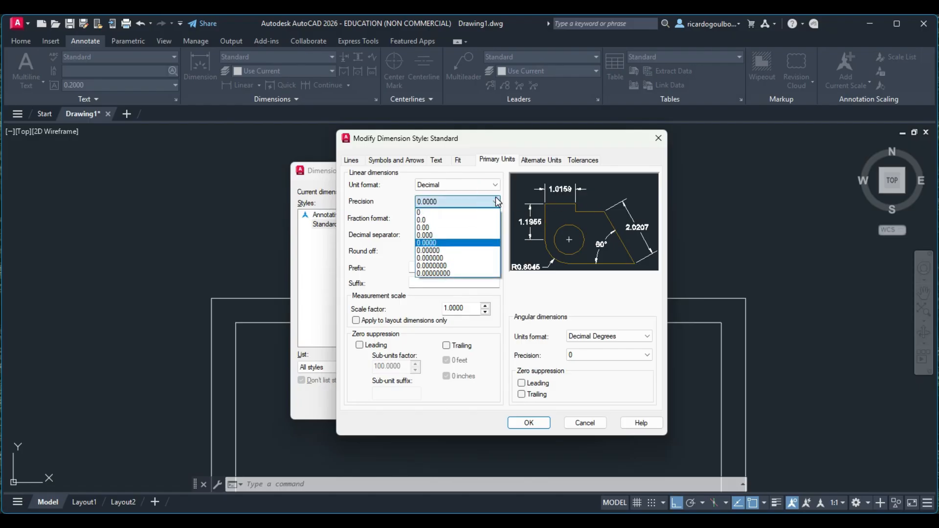
left_click(445, 213)
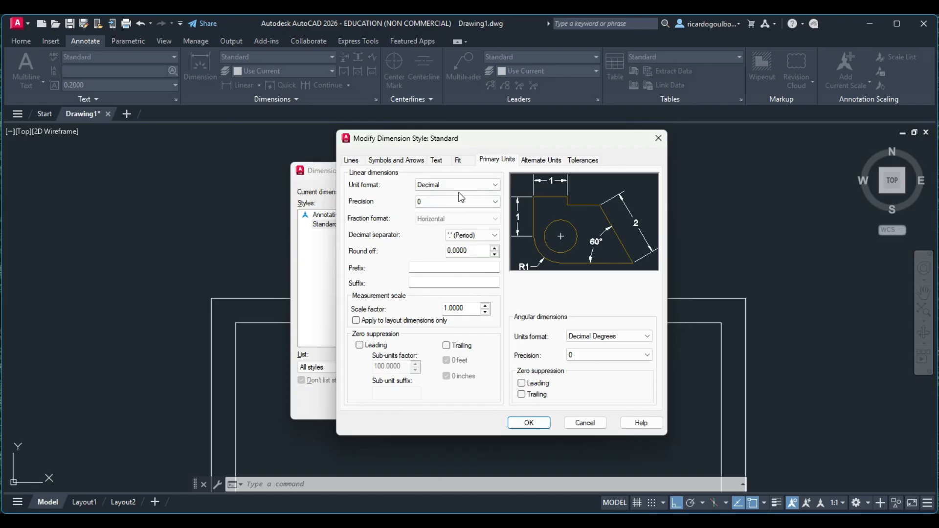
Set the color, linetype and lineweight of the dimension lines to ByLayer in the Standard style.
left_click(351, 160)
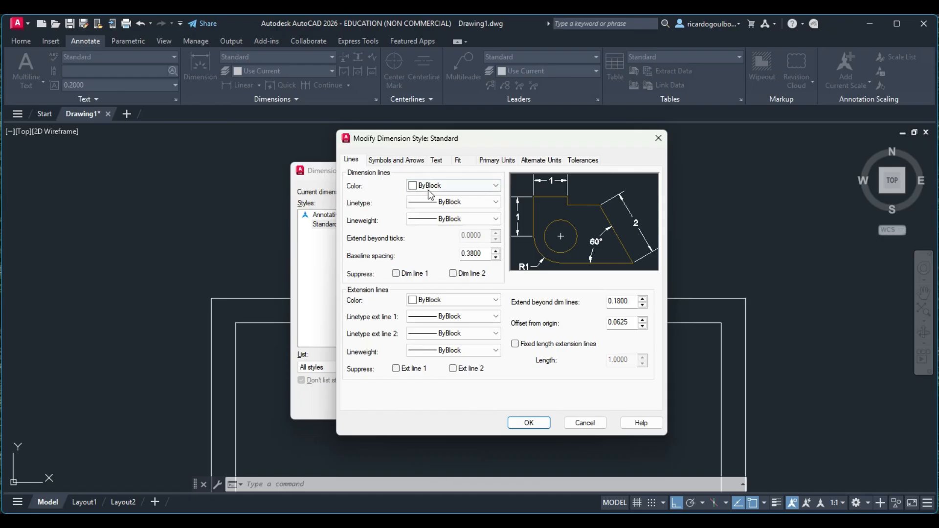
left_click(495, 194)
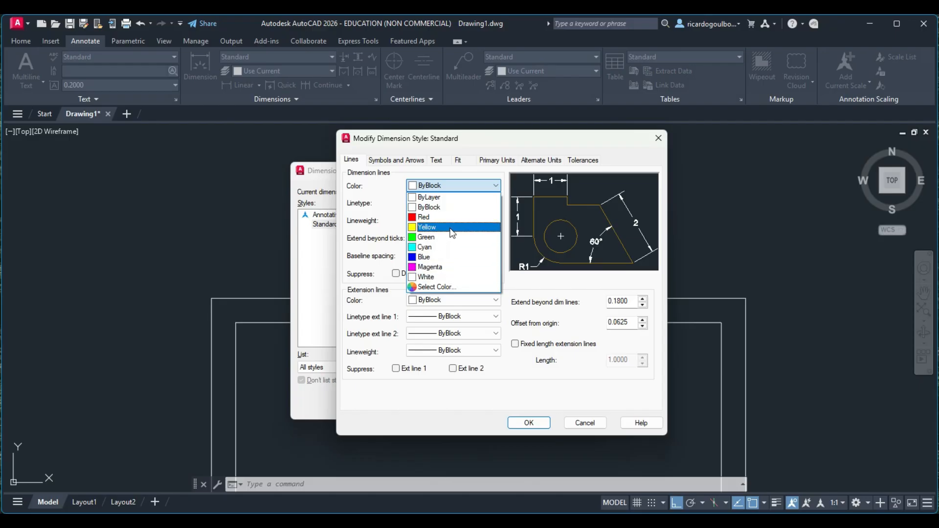
left_click(452, 197)
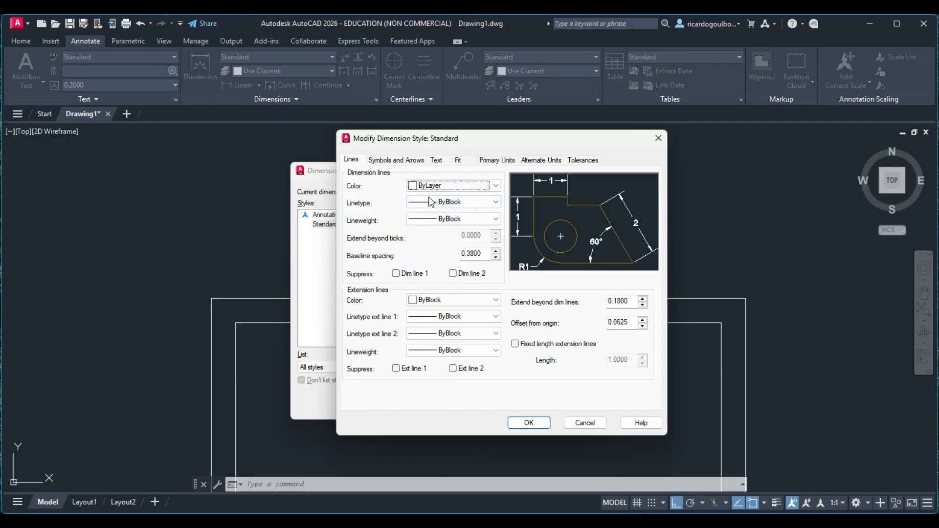
left_click(495, 201)
left_click(466, 214)
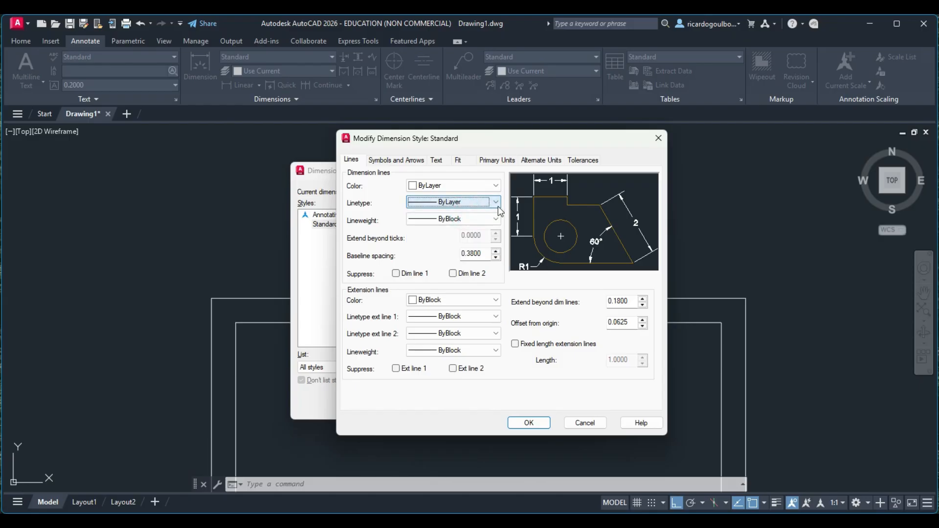
left_click(492, 217)
left_click(495, 219)
left_click(495, 218)
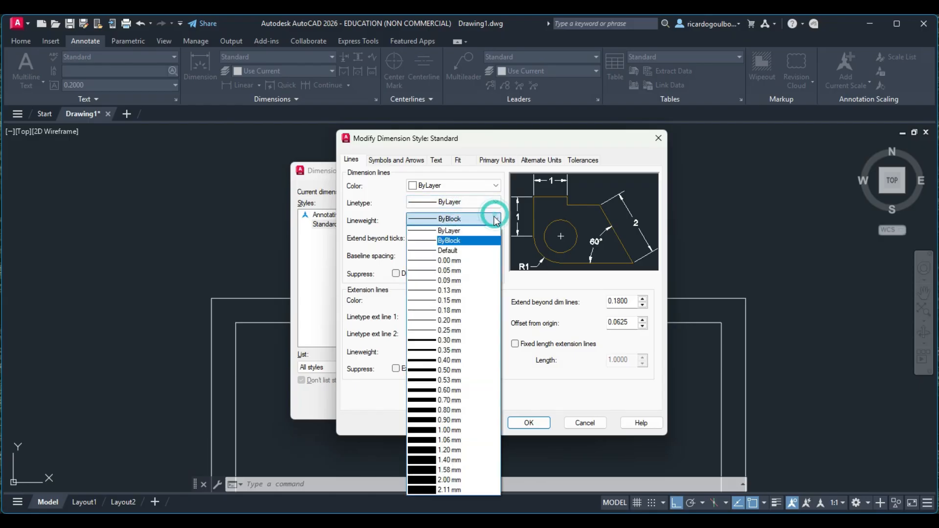
left_click(421, 234)
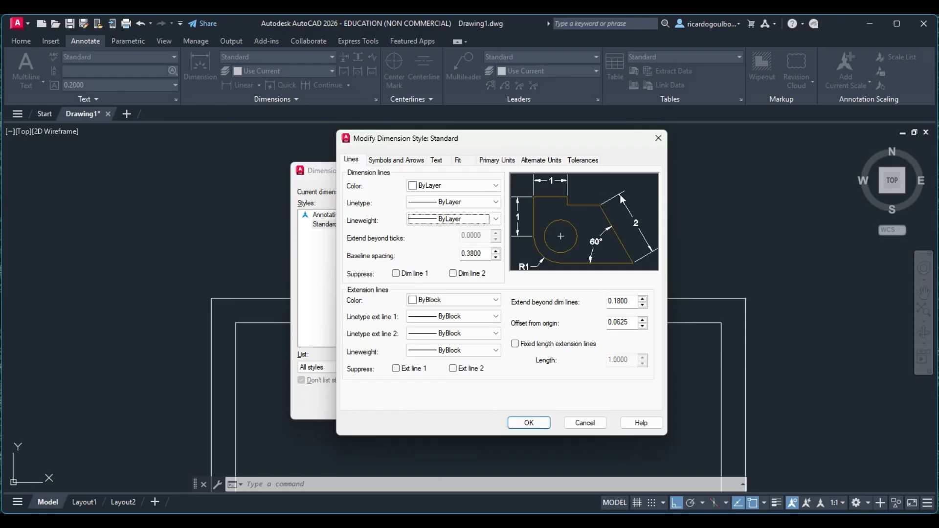
Set the baseline spacing of the dimension lines to 150.
double_click(483, 253)
type("150")
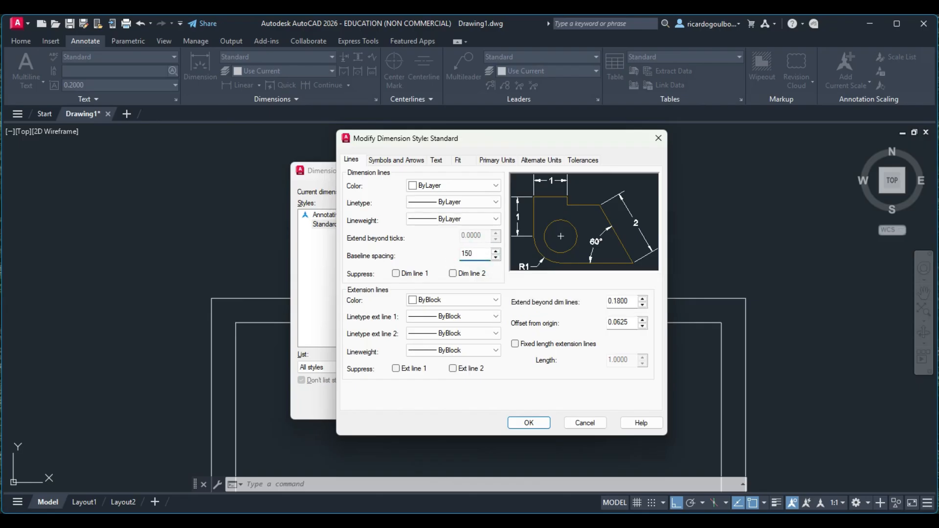
key("Return")
Set the color, both linetypes and the lineweight of the extension lines to ByLayer in the Standard style.
left_click(497, 301)
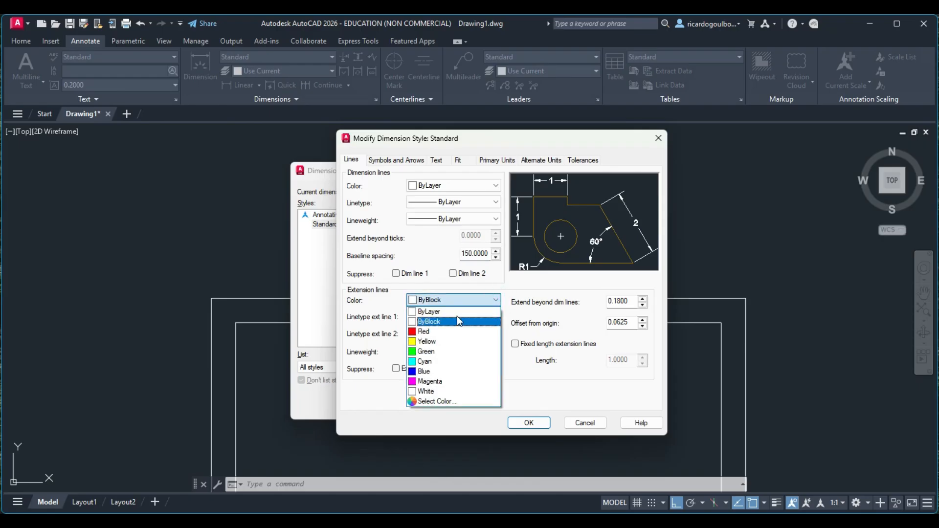
left_click(430, 311)
left_click(496, 317)
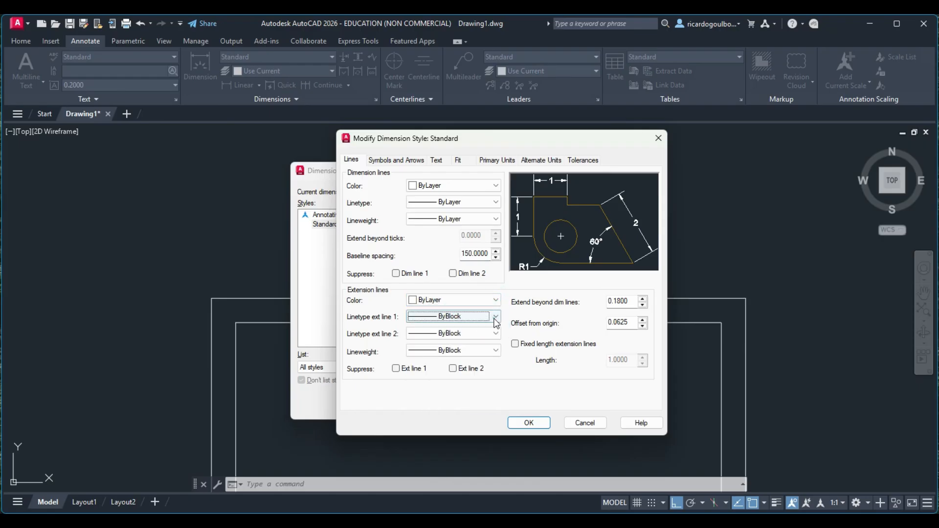
left_click(457, 327)
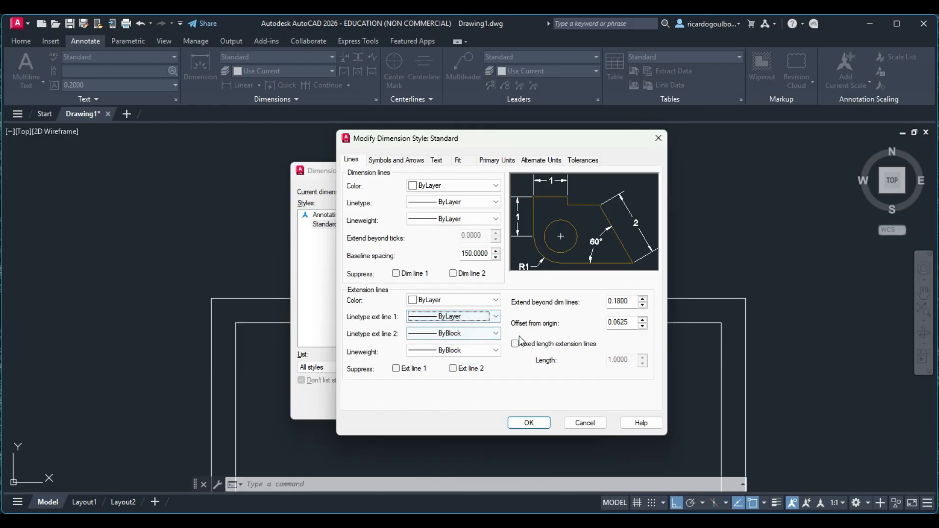
left_click(496, 333)
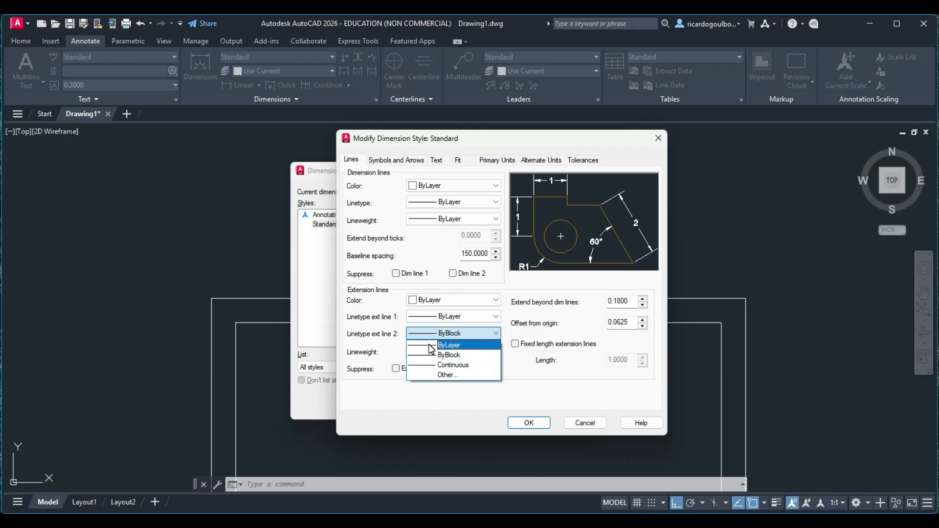
left_click(431, 345)
left_click(496, 350)
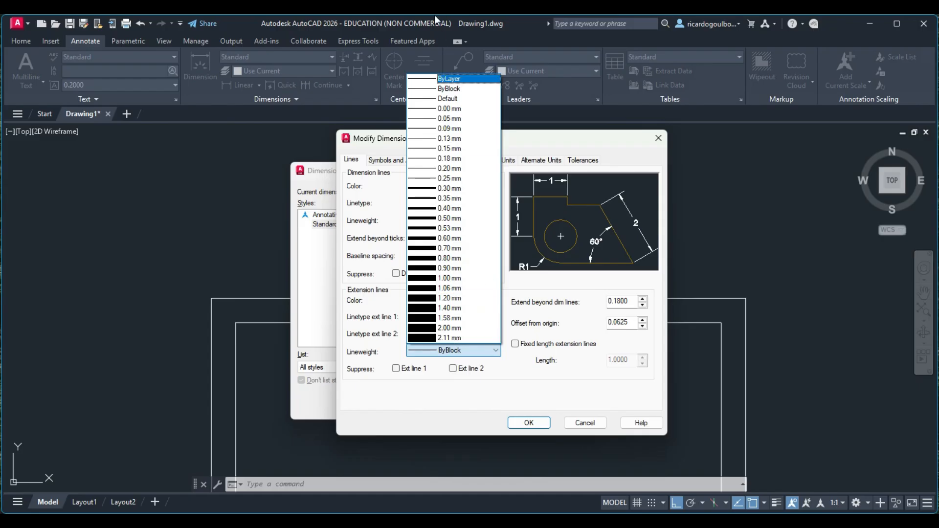
left_click(443, 80)
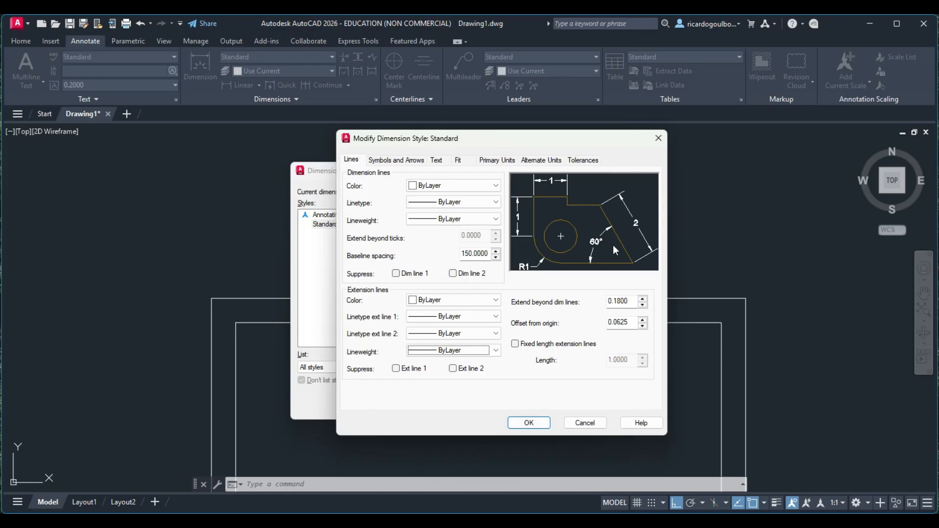
Set the extension lines to extend 150 beyond the dimension lines, with an offset of 150 from the origin.
double_click(634, 301)
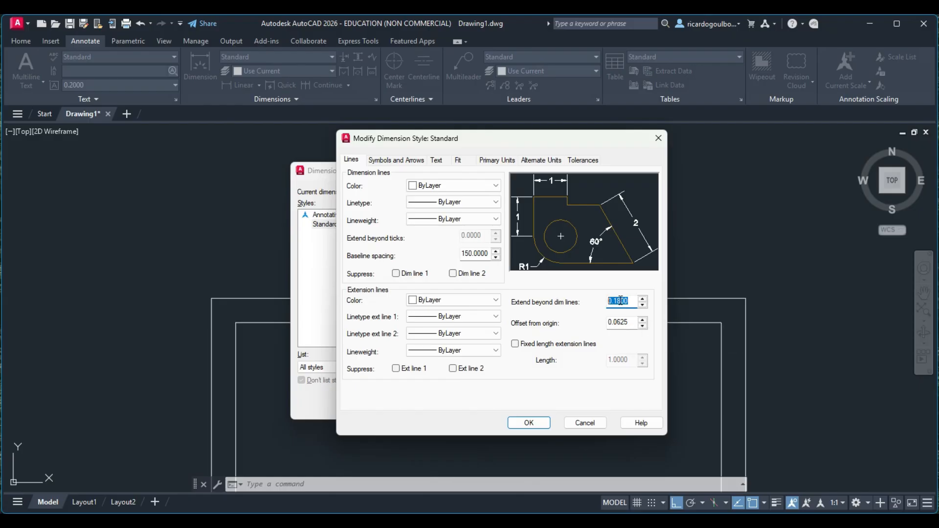
type("15")
type("00")
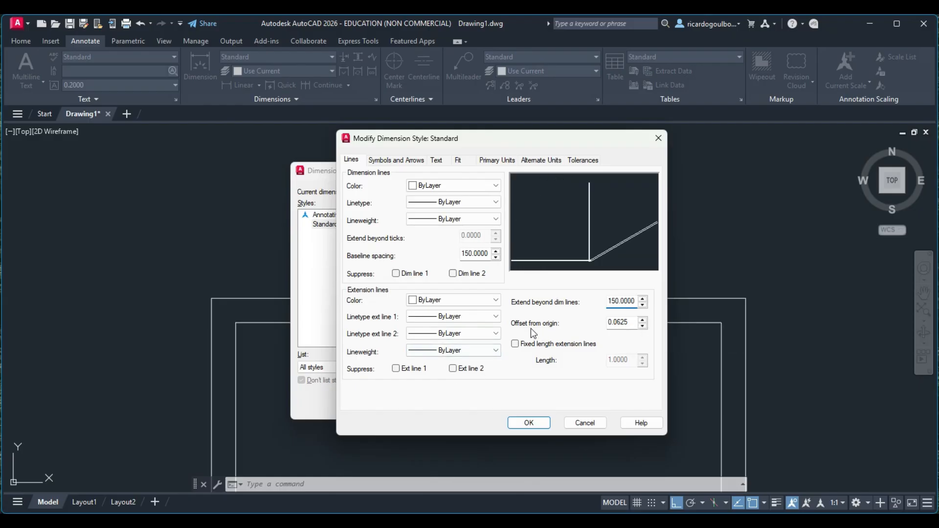
double_click(630, 322)
type("15")
key("Return")
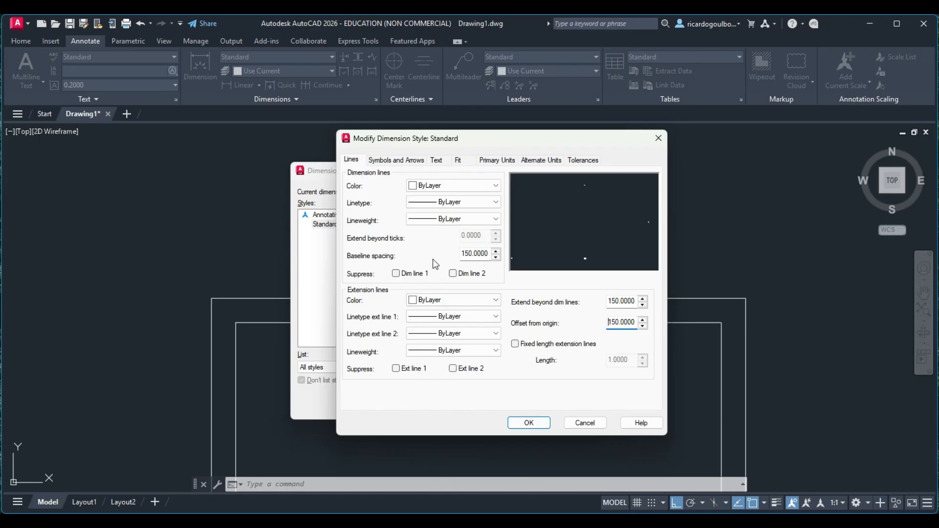
Change the first and second arrowheads of the Standard style to Oblique.
left_click(394, 162)
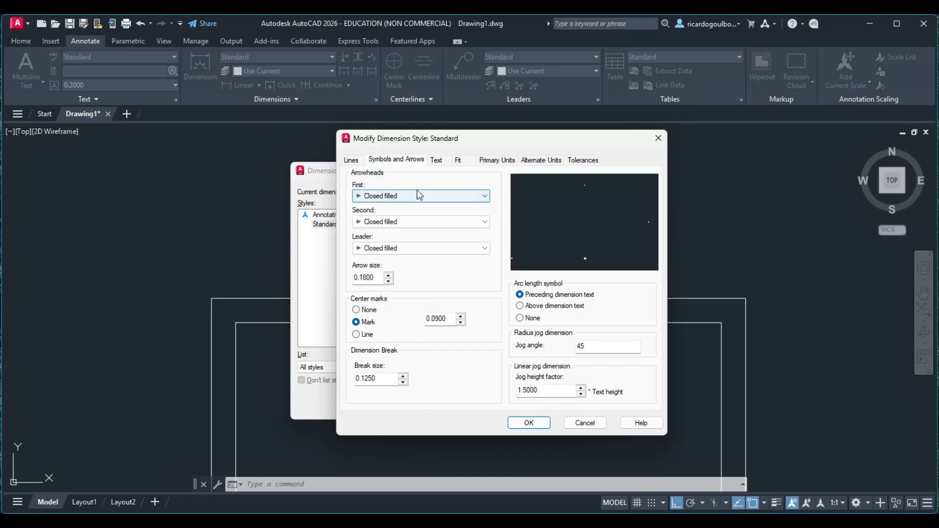
left_click(437, 195)
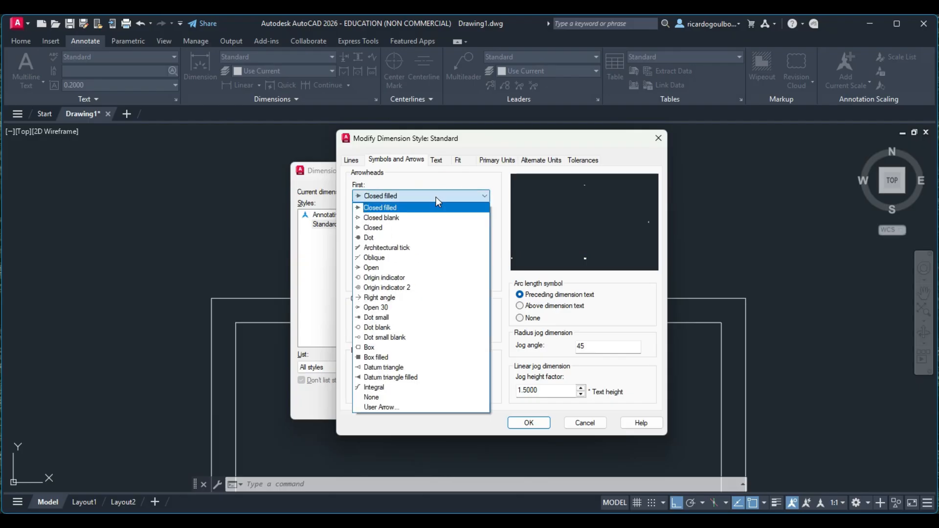
left_click(385, 256)
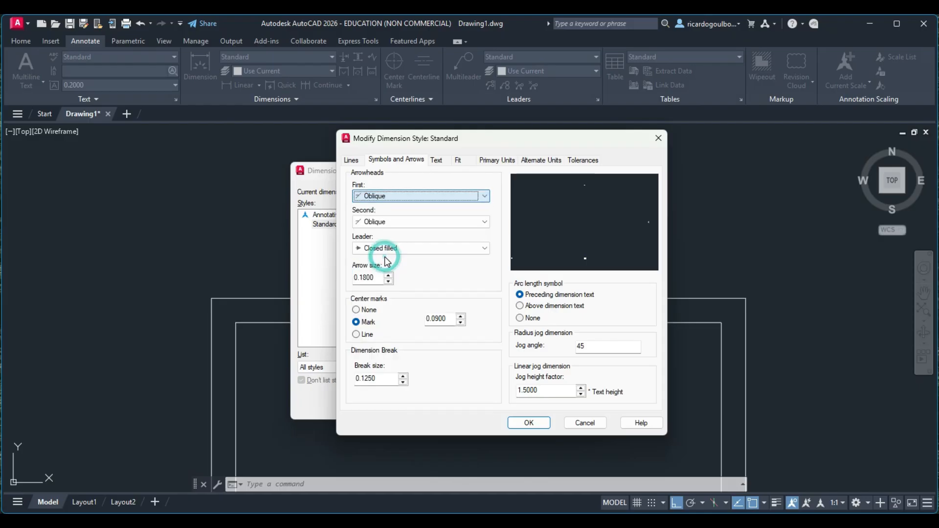
left_click(485, 196)
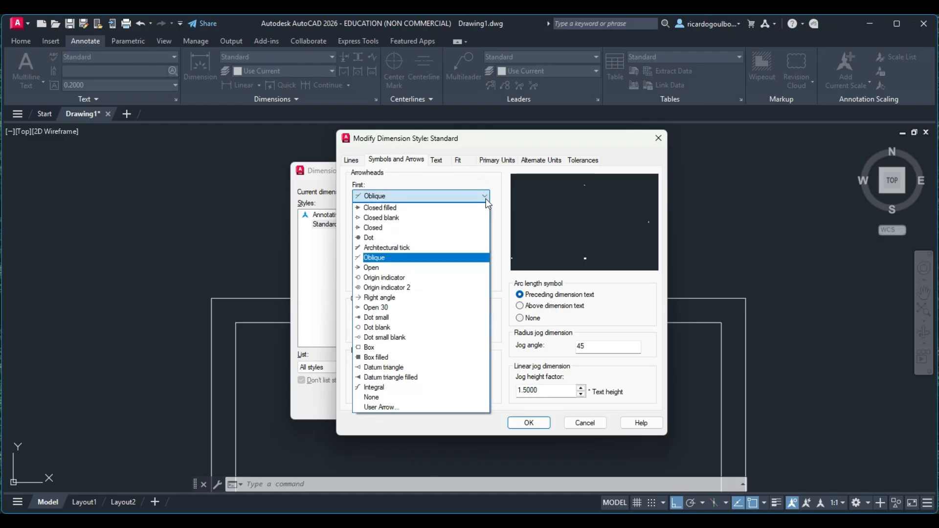
left_click(375, 257)
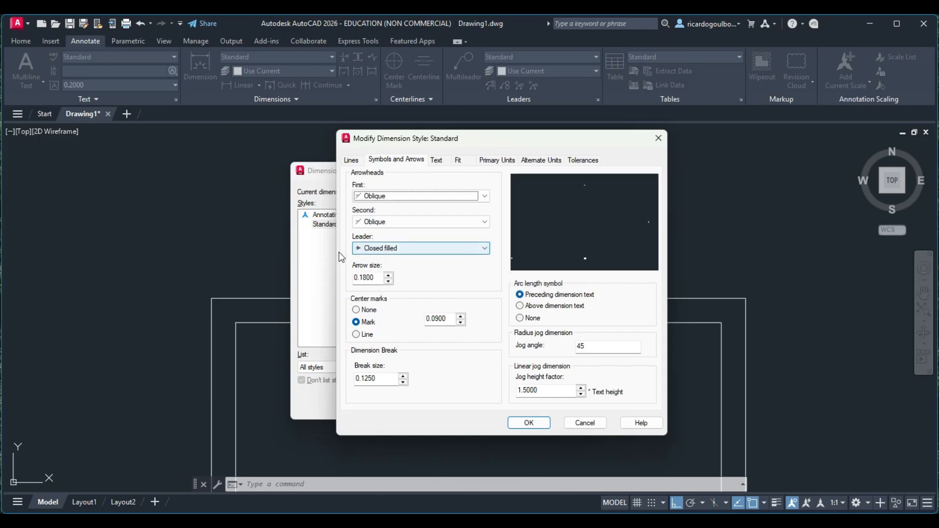
Set the arrow size of the Standard style to 75.
left_click(376, 277)
left_click_drag(376, 277, 338, 273)
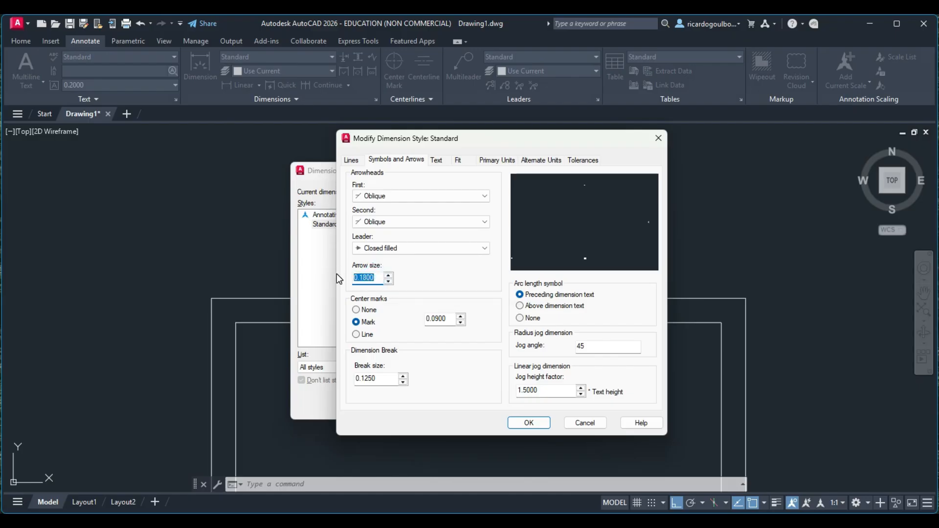
type("75")
left_click(413, 279)
Set the dimension text color to ByLayer and the text height to 150.
left_click(437, 161)
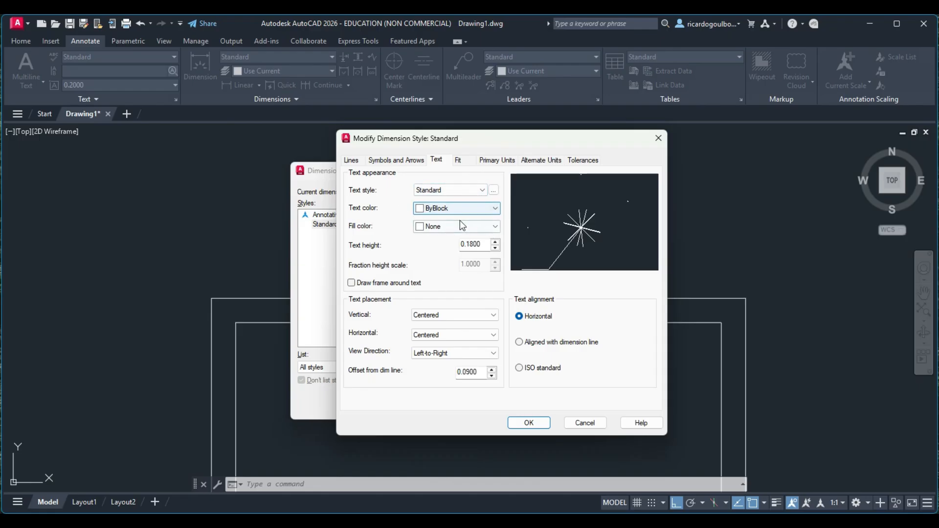
left_click(495, 209)
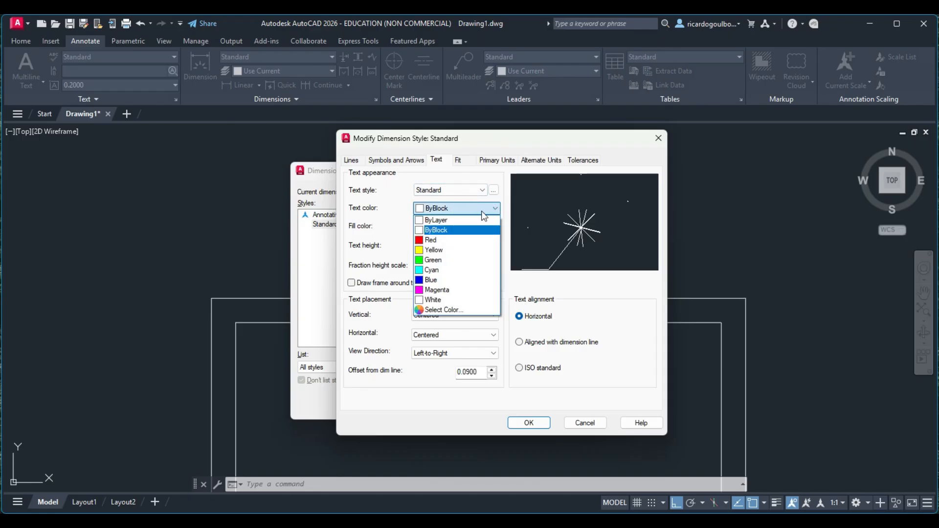
left_click(438, 218)
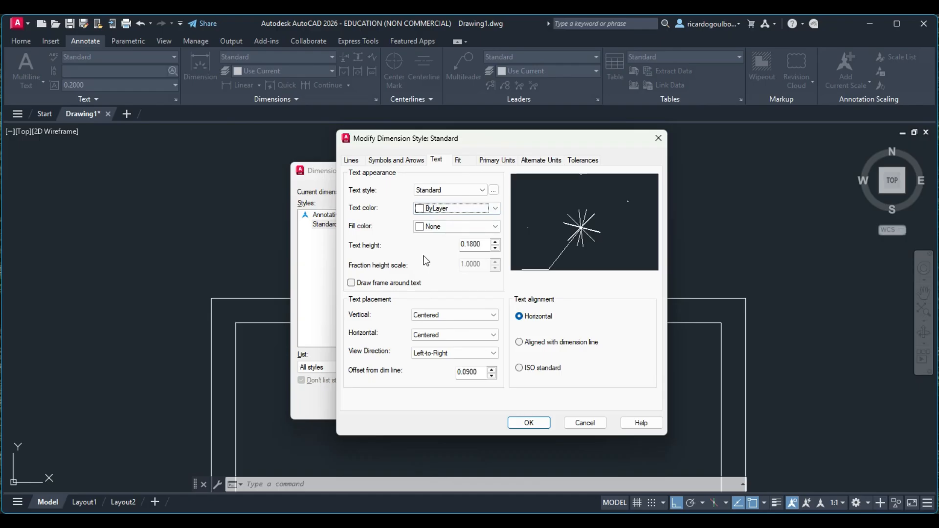
double_click(483, 248)
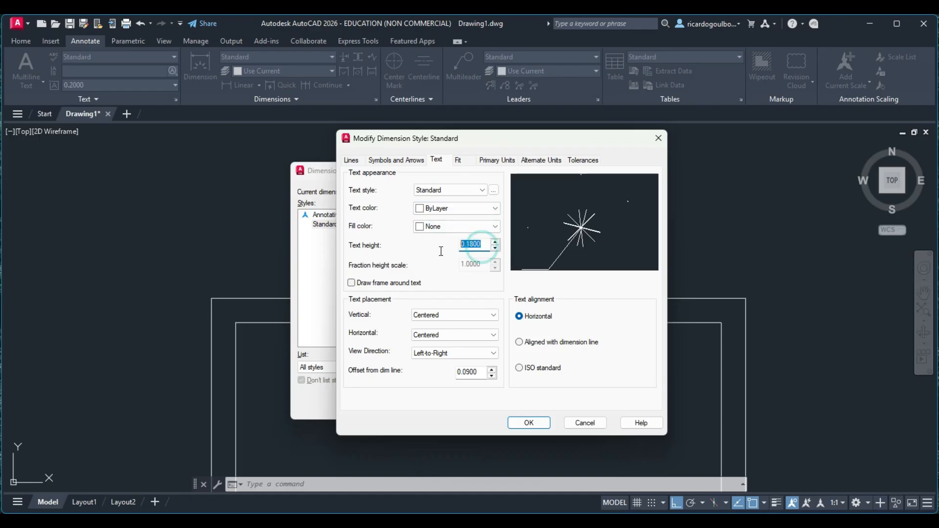
type("15")
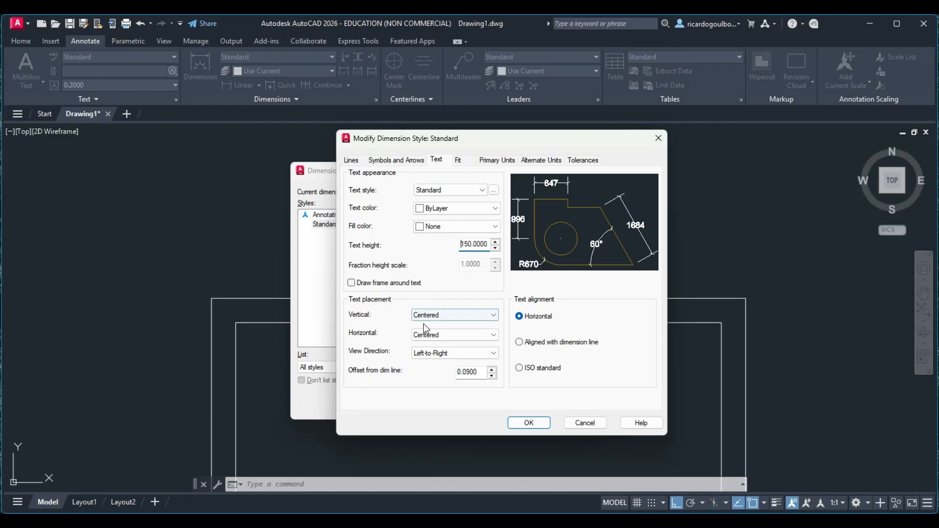
Align the dimension text with the dimension line and show the primary units settings.
left_click(352, 283)
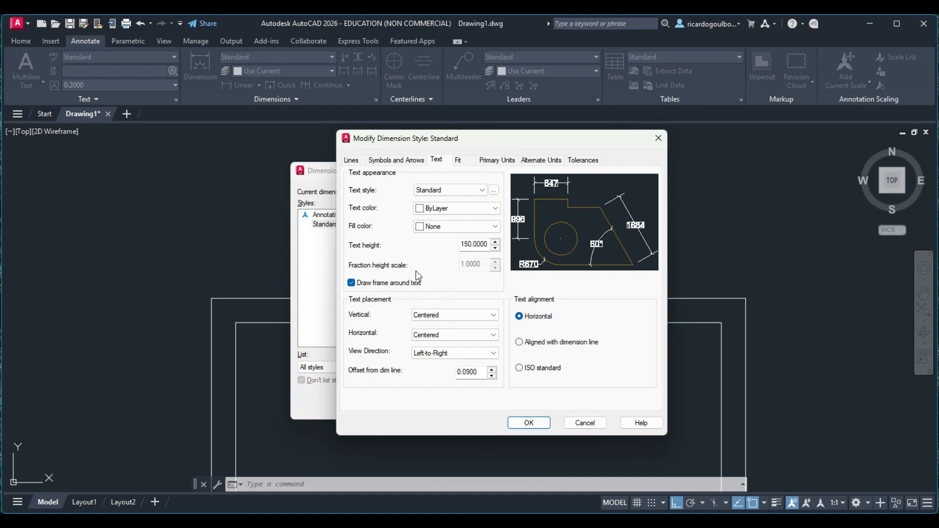
left_click(351, 283)
left_click(520, 342)
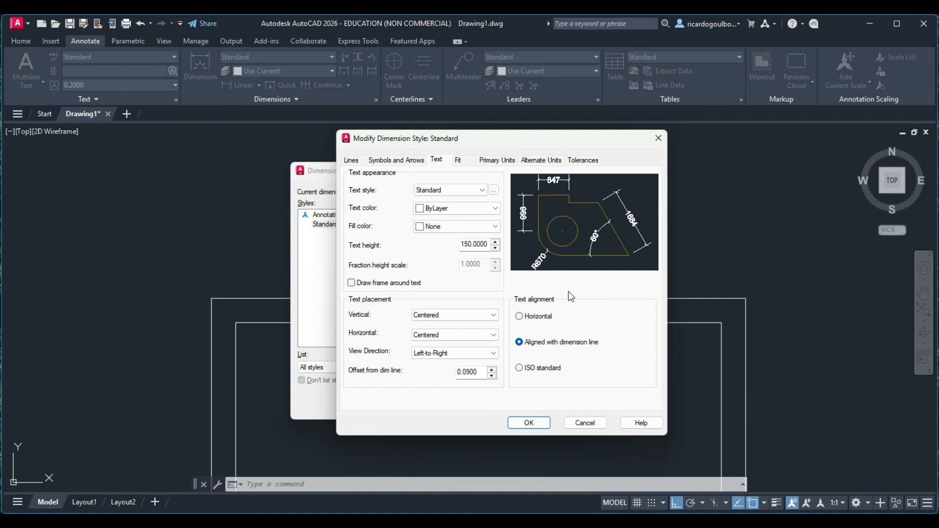
left_click(460, 160)
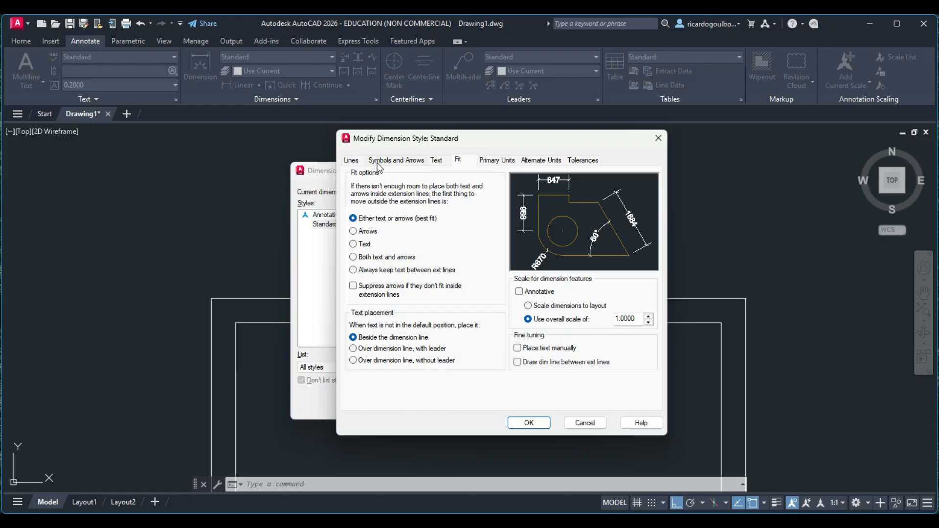
left_click(498, 161)
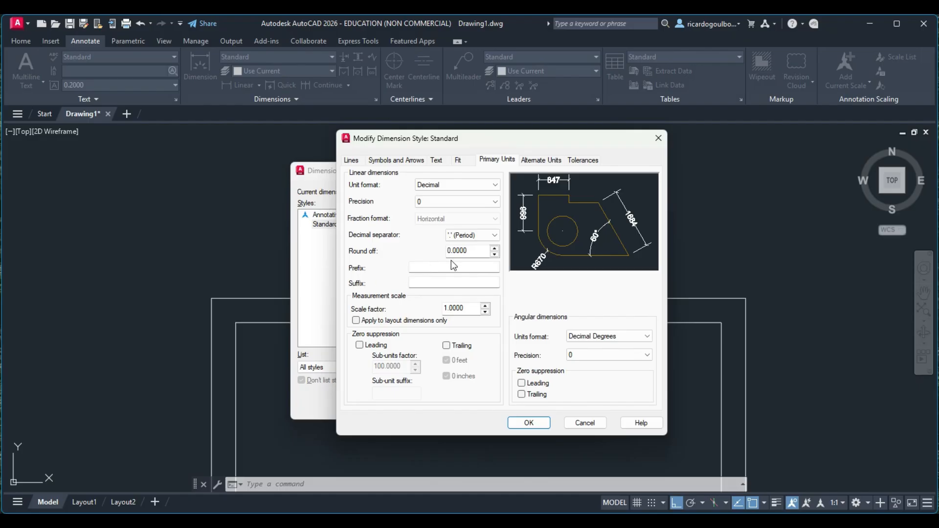
left_click(423, 267)
type("M")
key("BackSpace")
type("mm")
key("BackSpace")
key("BackSpace")
Add the suffix mm to the linear dimensions in the primary units.
left_click(419, 285)
type("mm")
left_click(552, 160)
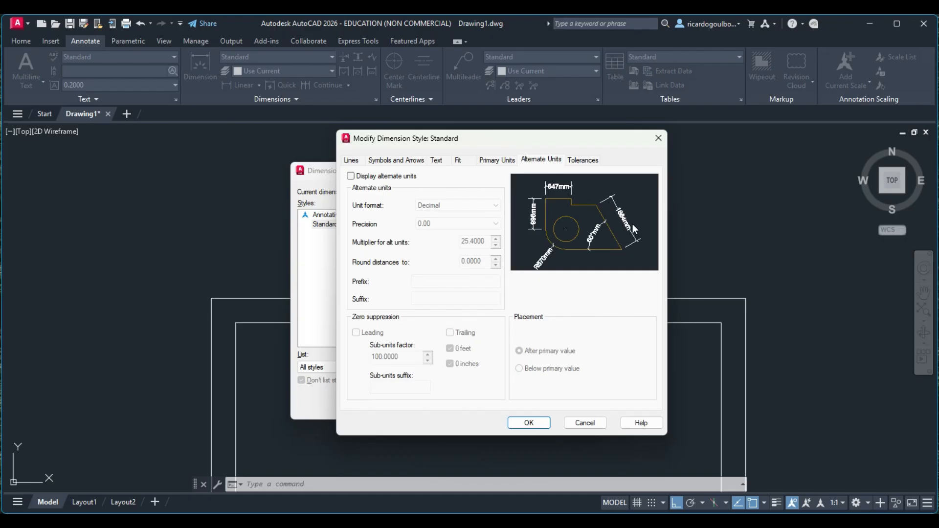
left_click(493, 160)
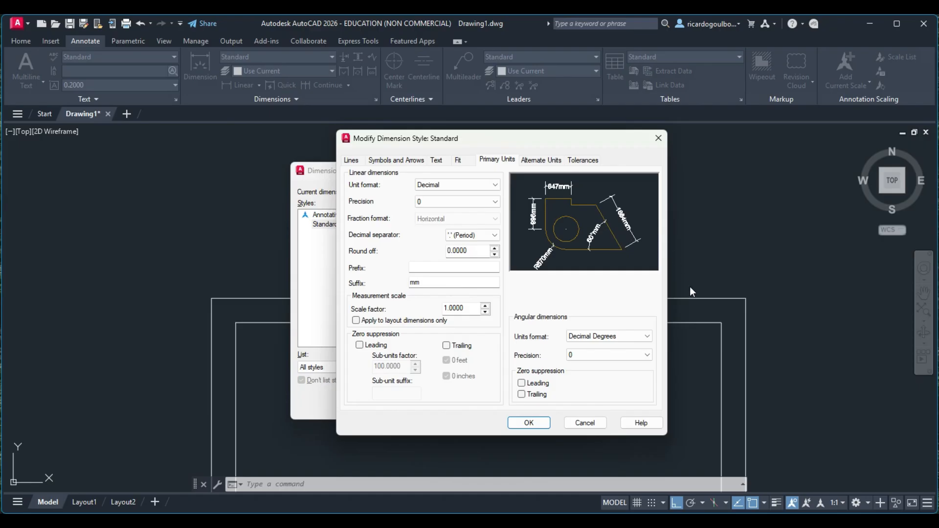
Enable the display of alternate units and place them below the primary value.
left_click(545, 161)
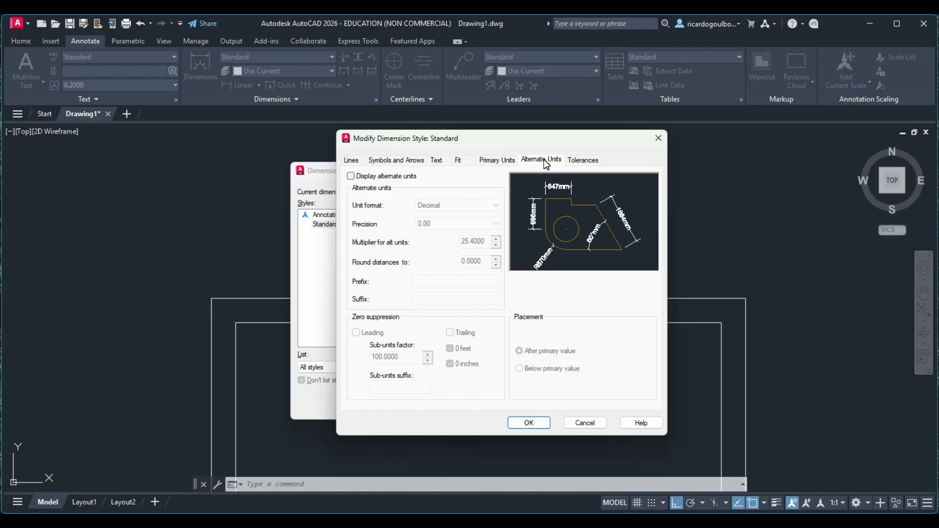
left_click(350, 177)
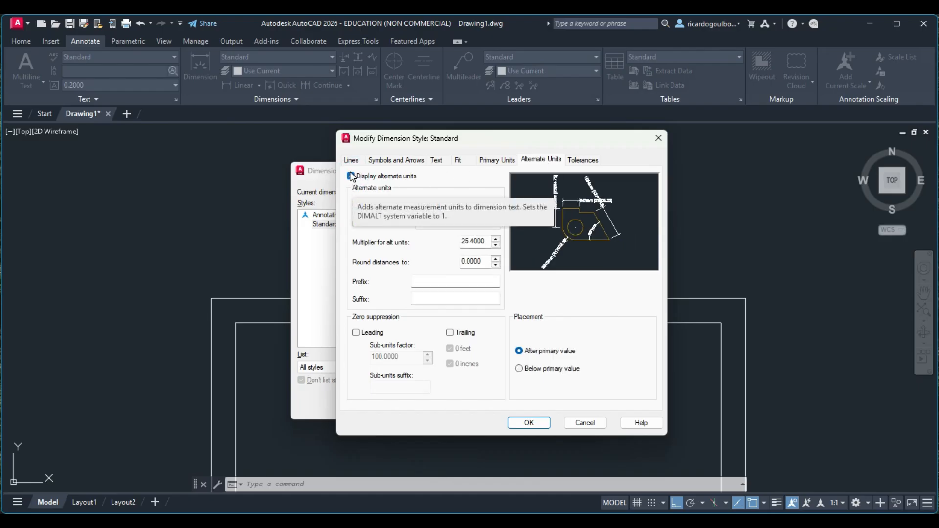
left_click(351, 177)
left_click(351, 177)
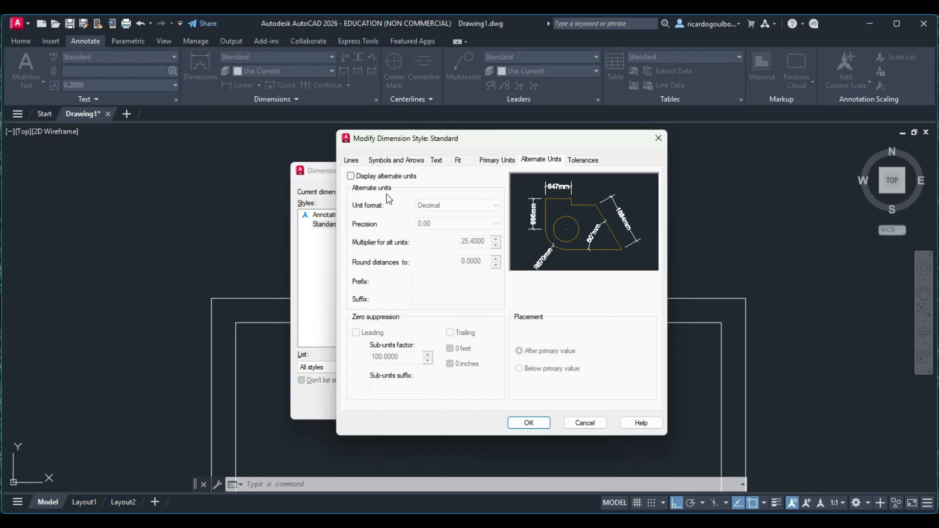
left_click(351, 176)
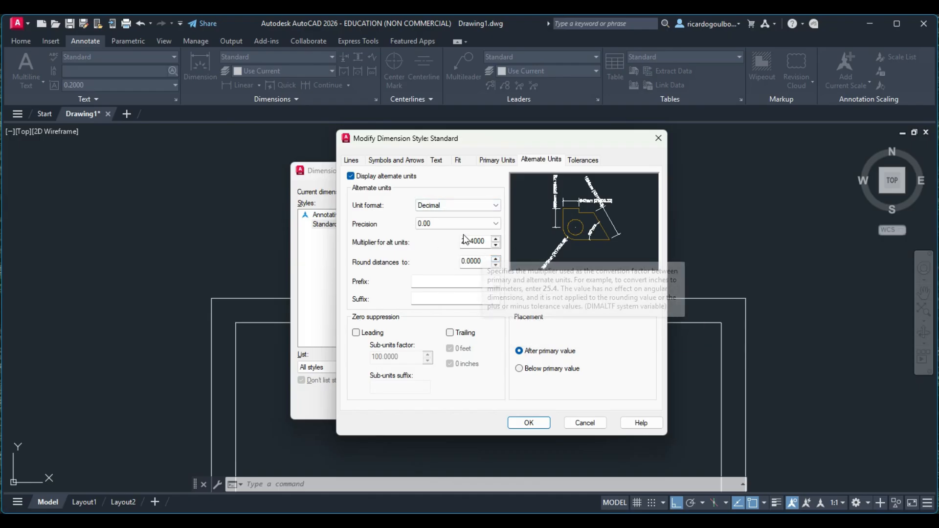
left_click(351, 177)
left_click(352, 177)
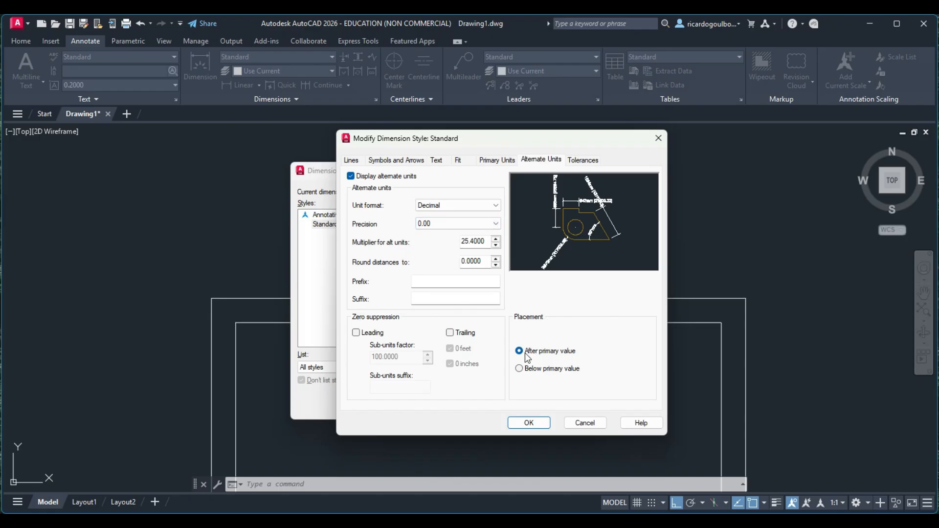
left_click(517, 369)
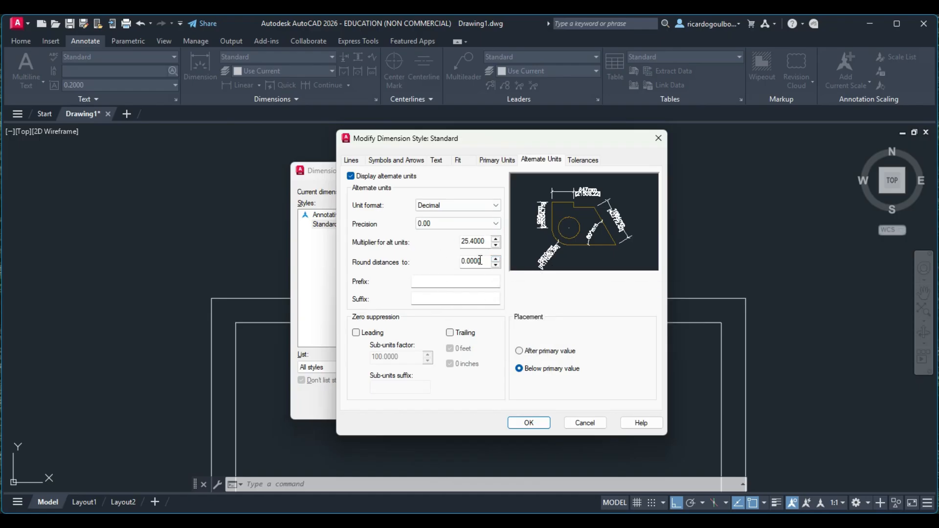
Set the alternate units precision to 0.0 and apply the Standard dimension style as current.
mouse_move(481, 261)
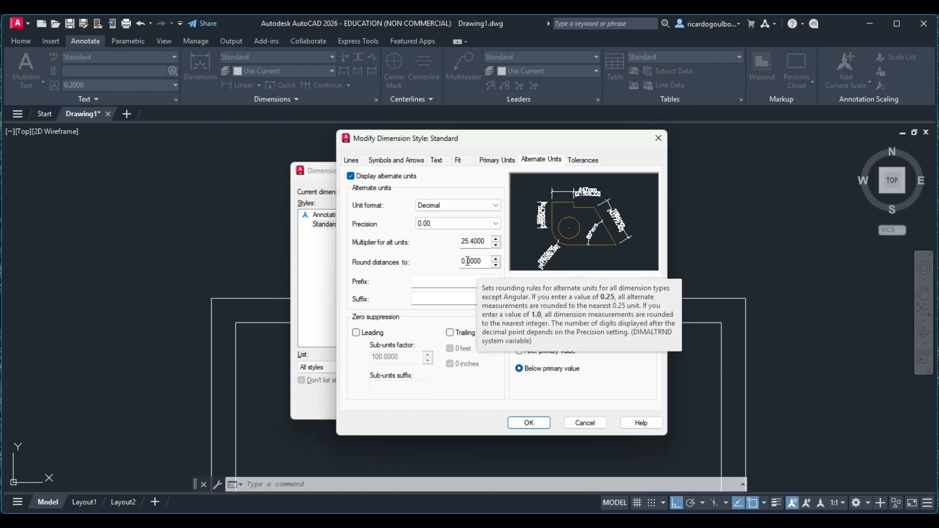
left_click(483, 260)
left_click_drag(483, 260, 471, 262)
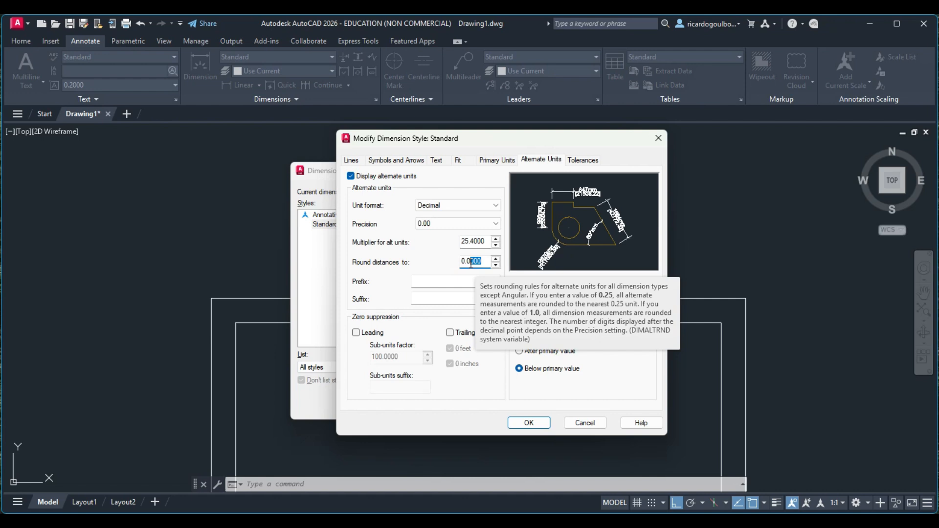
key("BackSpace")
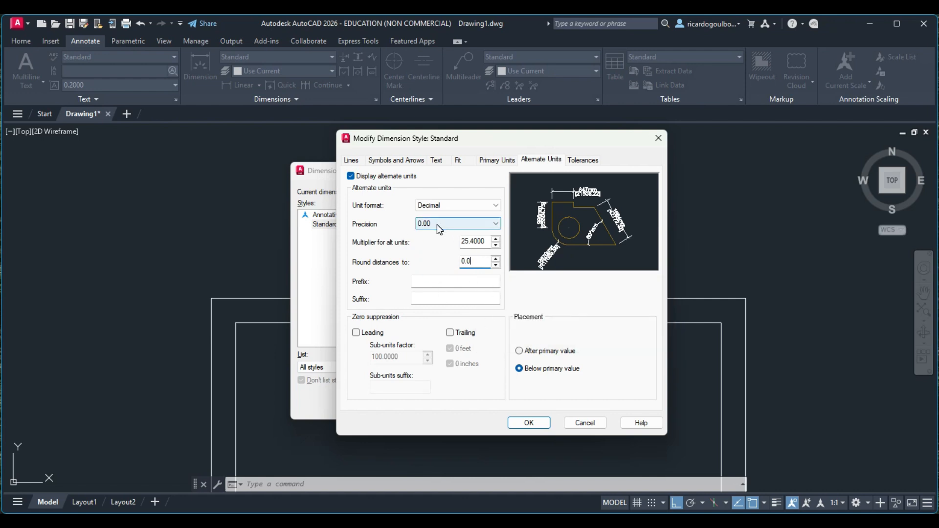
left_click(458, 224)
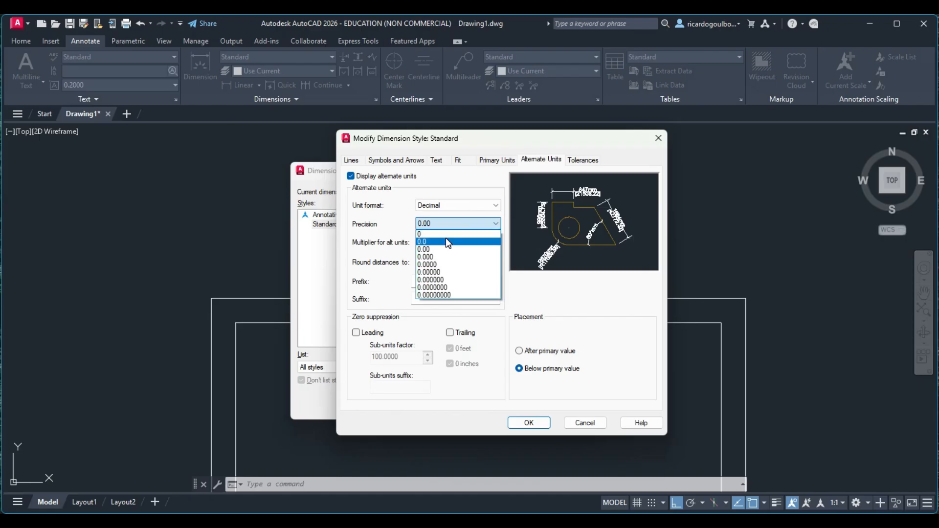
left_click(445, 238)
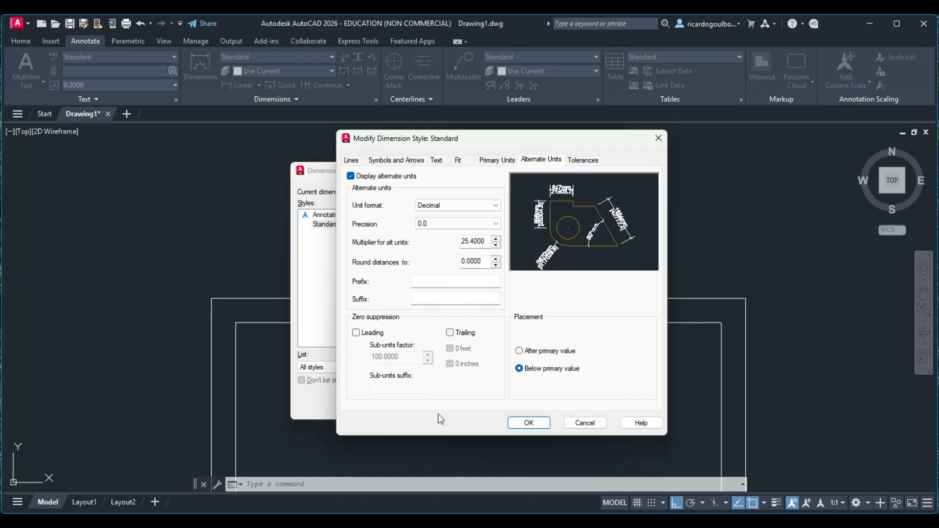
left_click(530, 425)
left_click(558, 217)
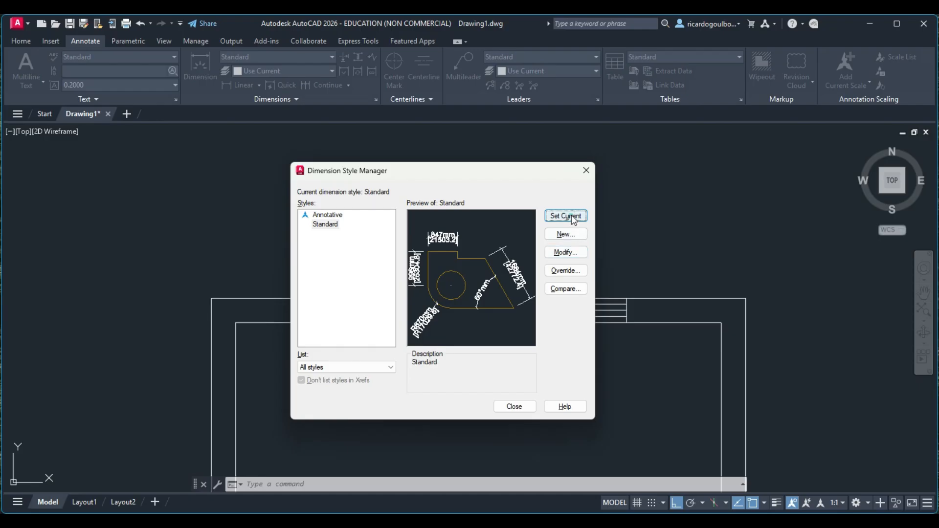
left_click(514, 407)
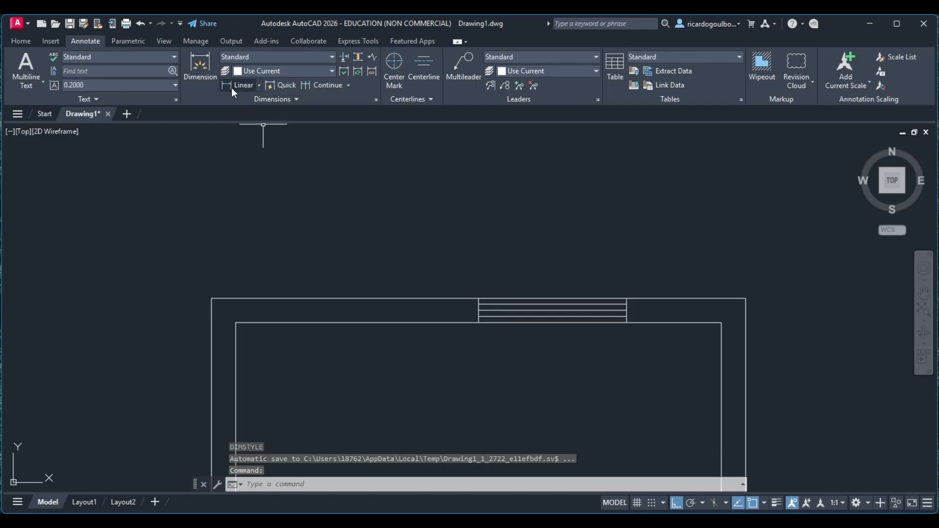
Place a horizontal linear dimension above the floor plan, spanning the upper wall from one outer corner to the other.
left_click(232, 85)
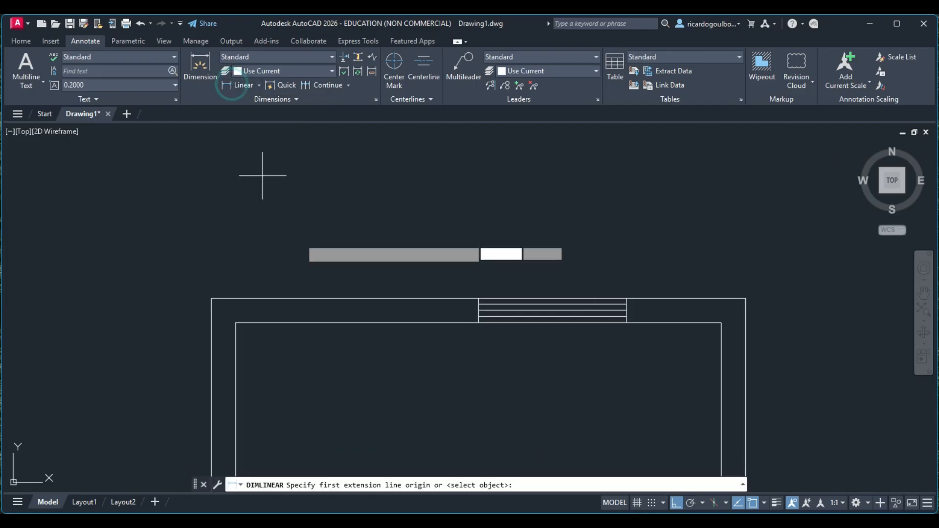
left_click(211, 298)
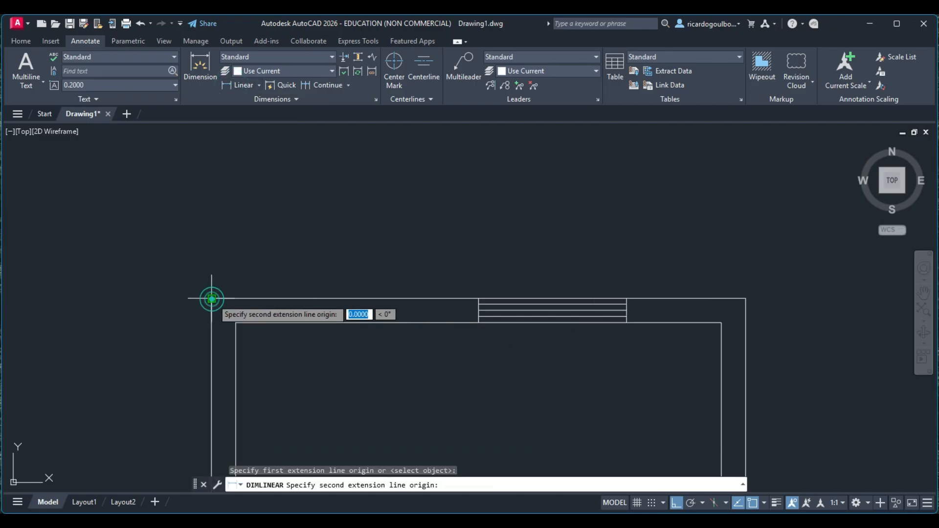
left_click(746, 298)
left_click(666, 193)
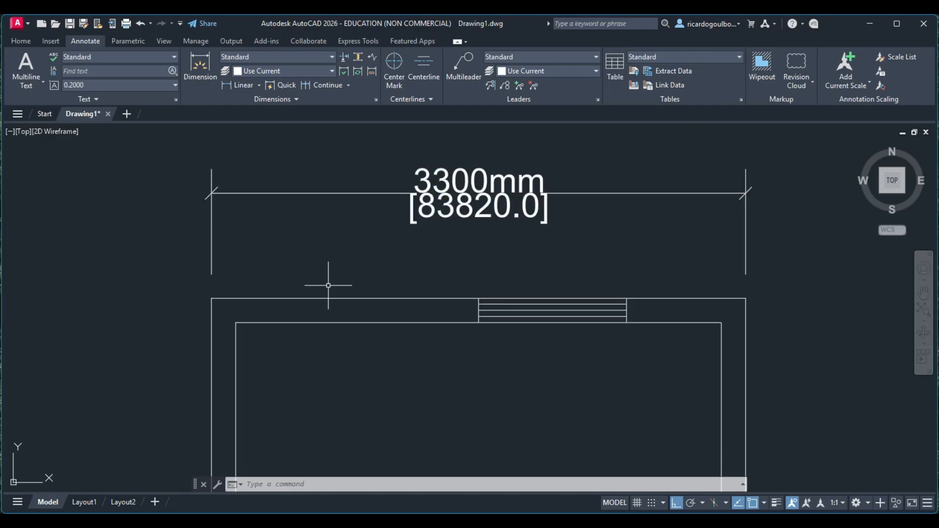
Change the Standard style's alternate units to Architectural Stacked with precision 0'-0" and apply the style as current.
type("DIm")
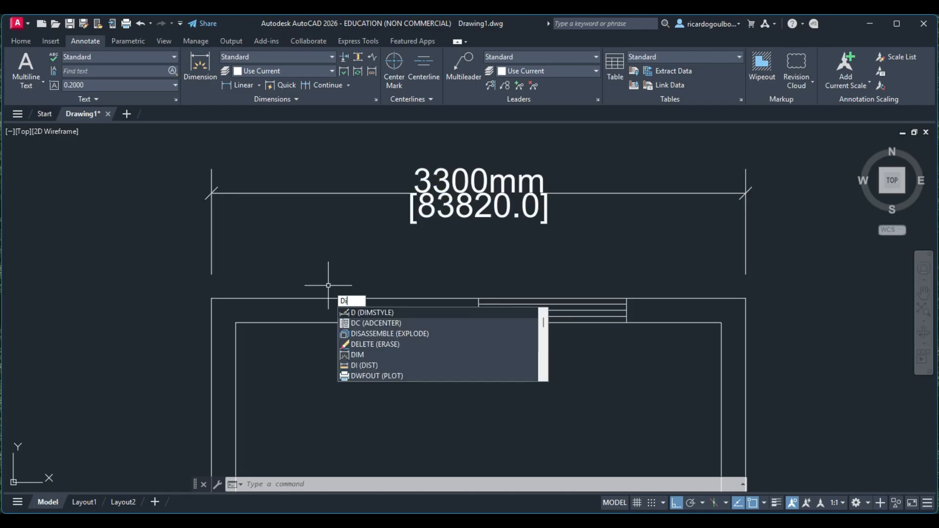
type("STY")
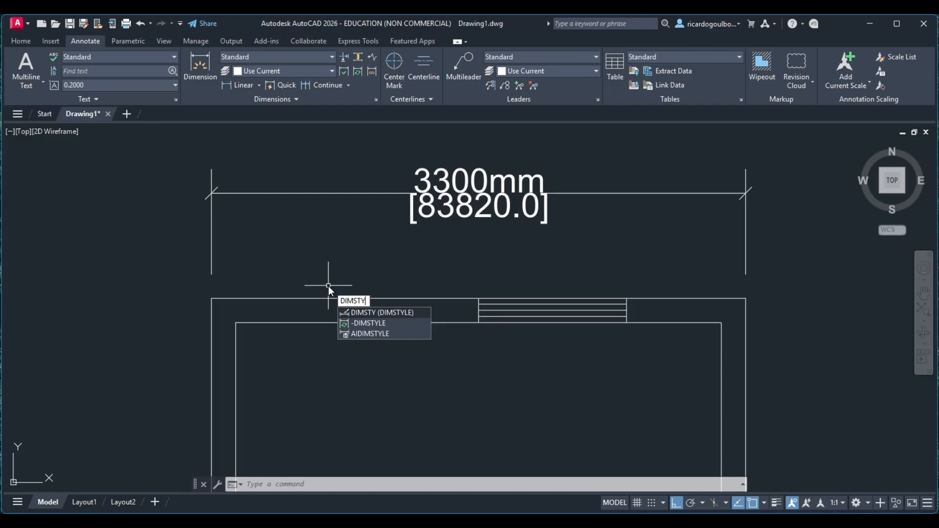
key("Return")
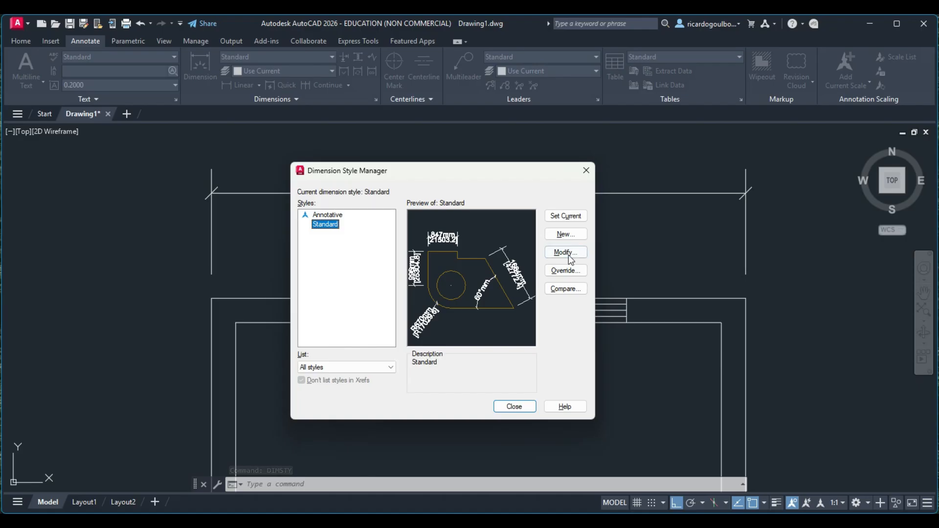
left_click(554, 252)
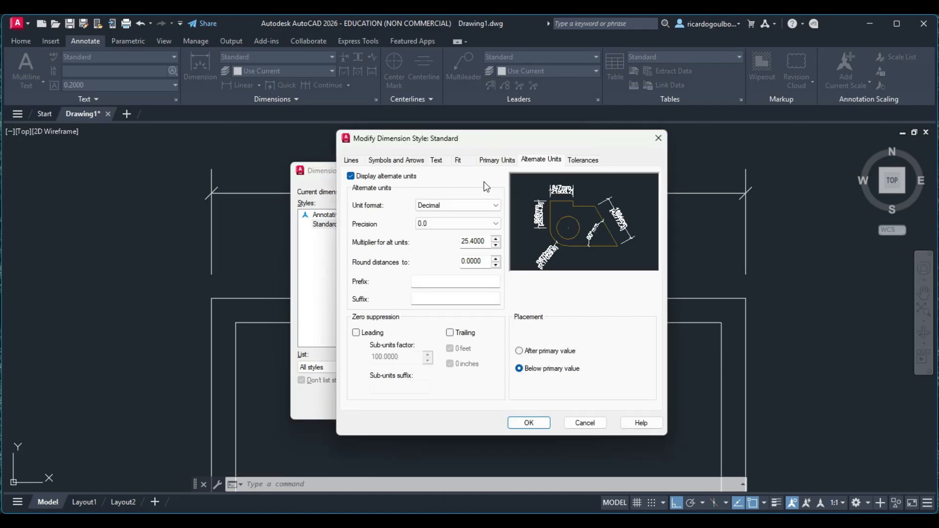
left_click(543, 161)
left_click(488, 205)
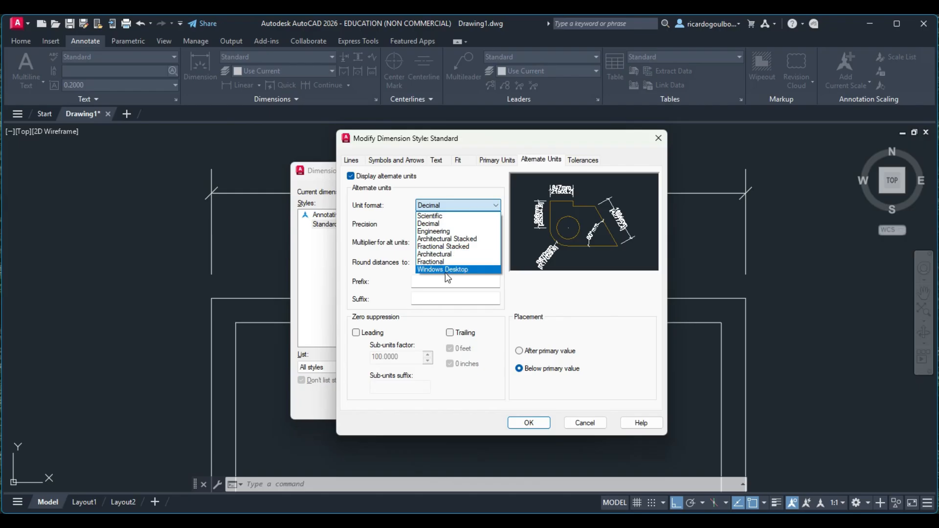
left_click(449, 240)
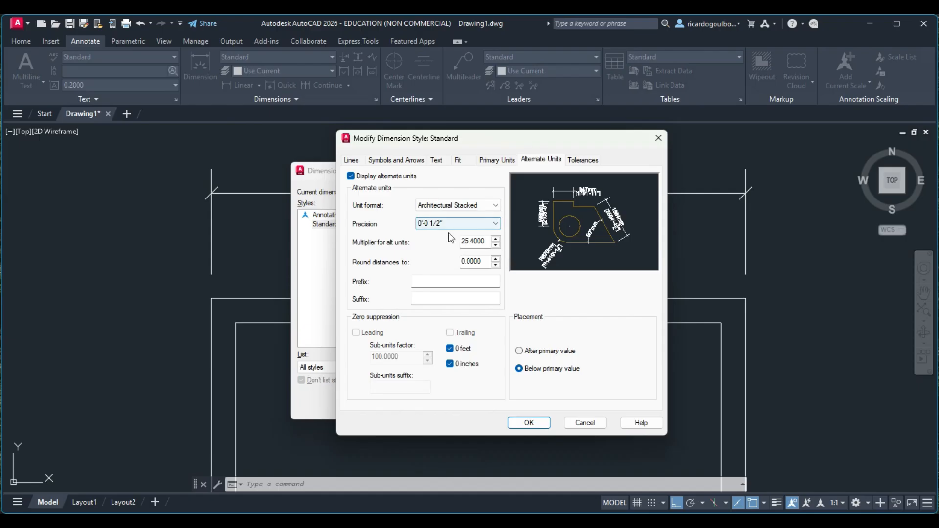
left_click(496, 223)
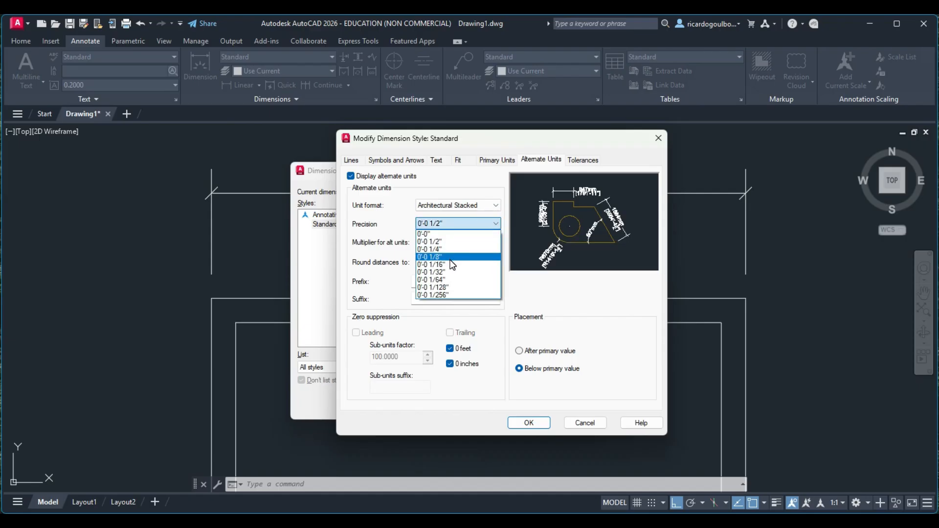
left_click(429, 234)
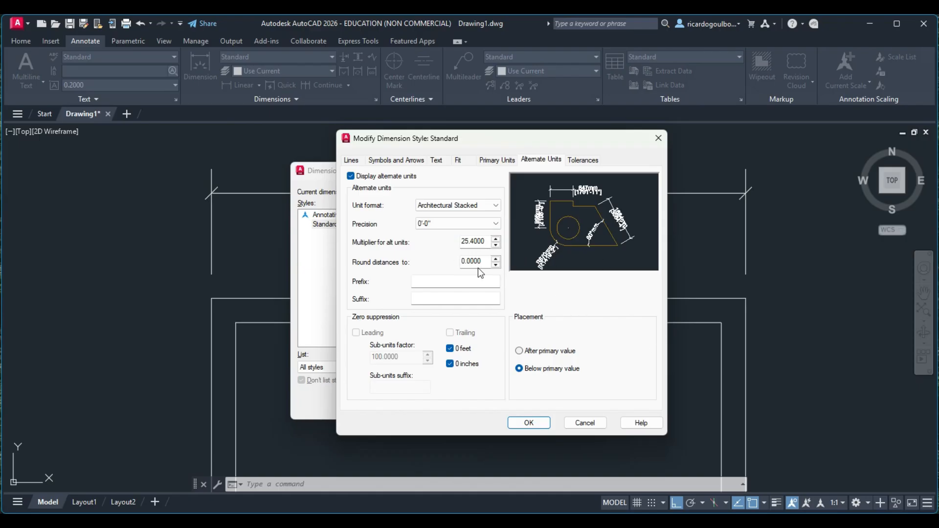
left_click(529, 423)
left_click(565, 216)
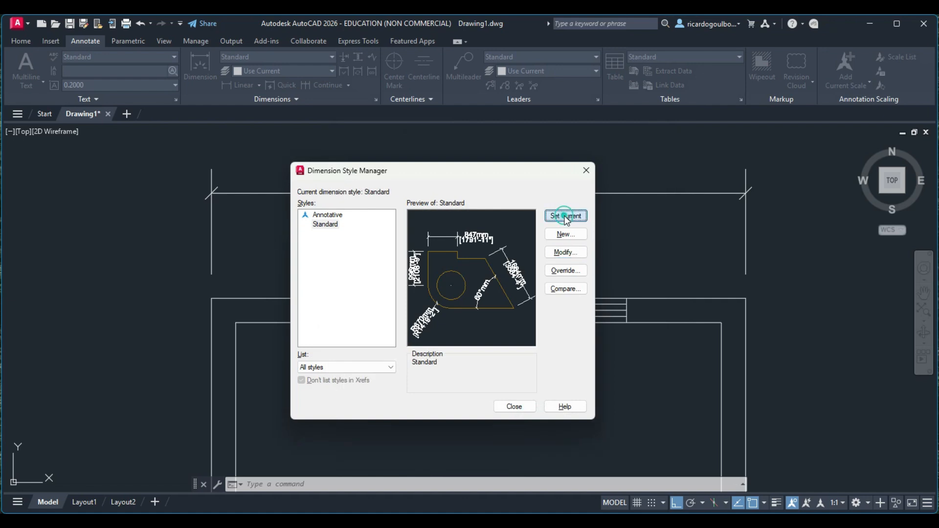
left_click(525, 409)
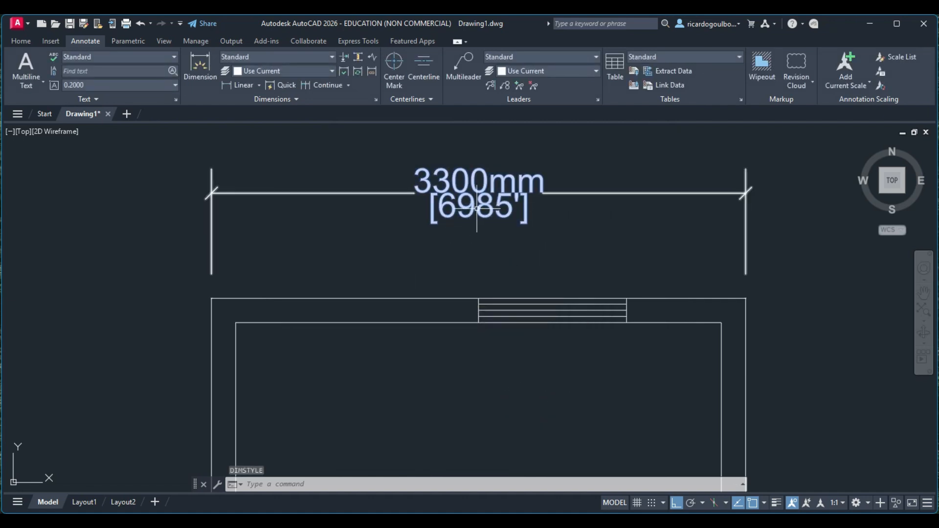
Extend the Standard style's dimension lines 150 beyond the ticks and apply the style as current.
scroll(490, 208, "up", 4)
scroll(490, 218, "down", 4)
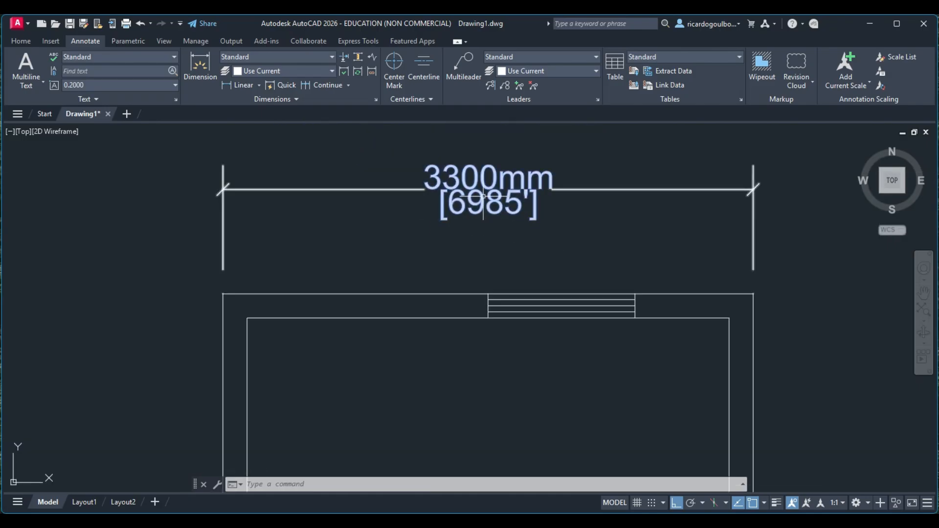
type("d")
key("Return")
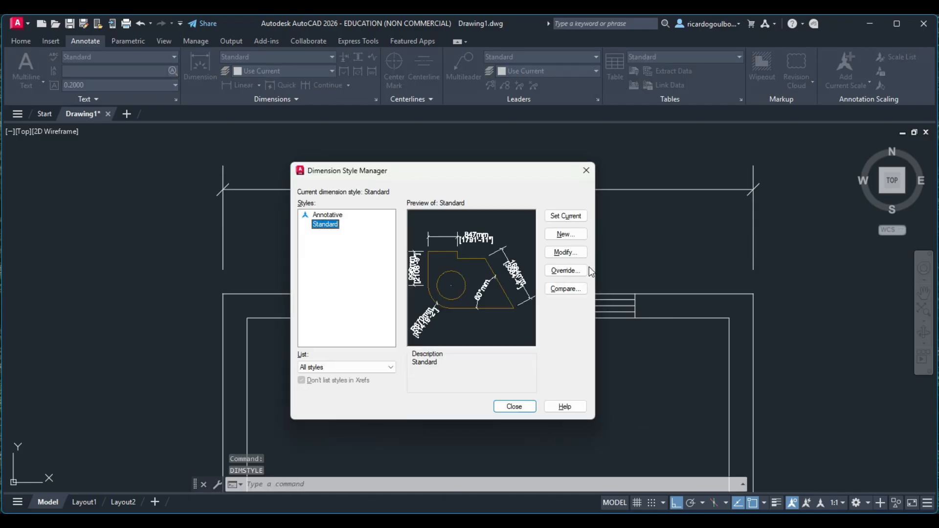
left_click(570, 253)
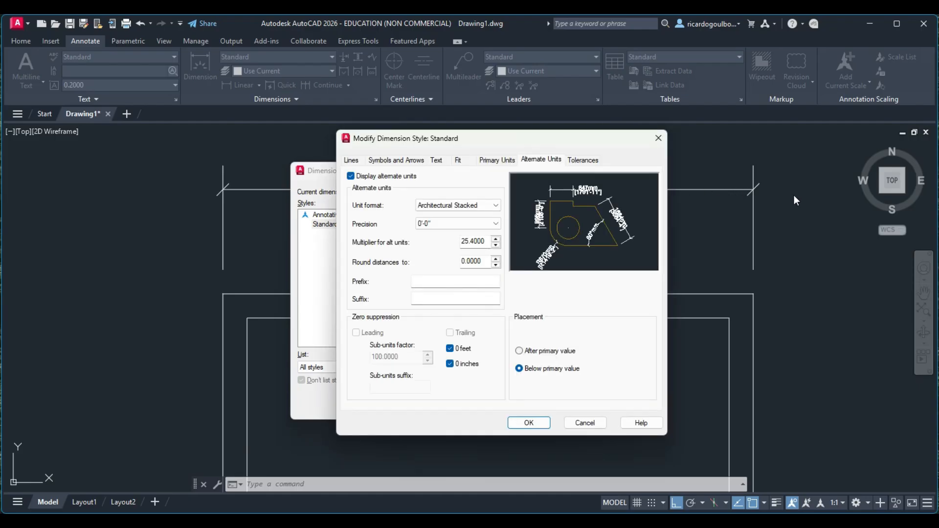
left_click(356, 161)
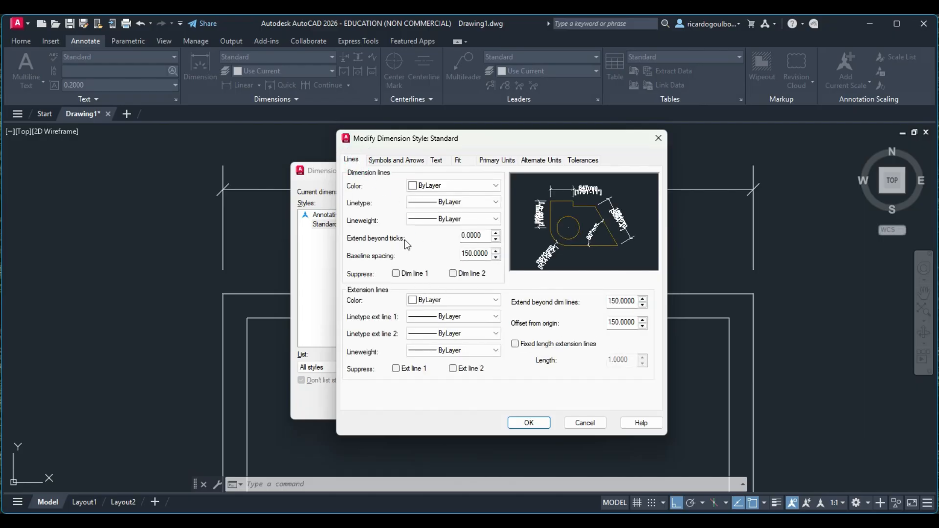
left_click_drag(483, 239, 432, 240)
type("150")
left_click(539, 422)
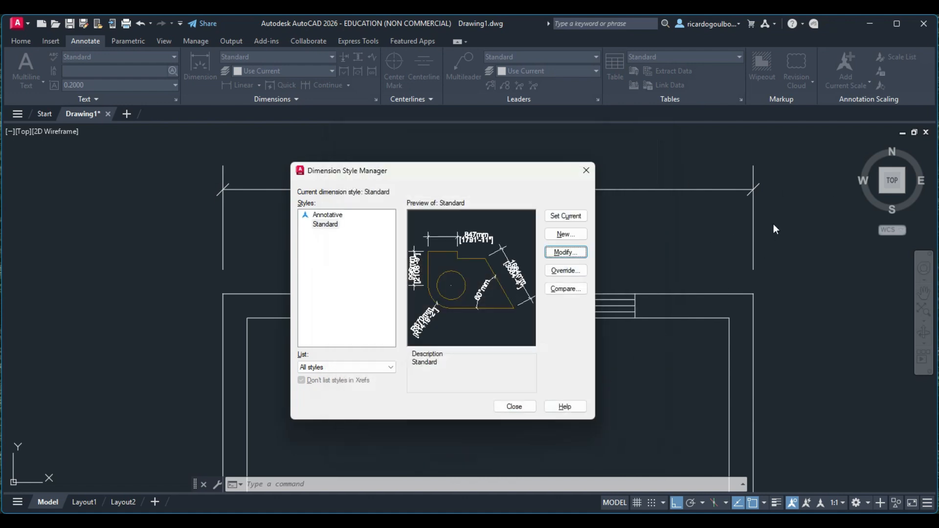
left_click(566, 218)
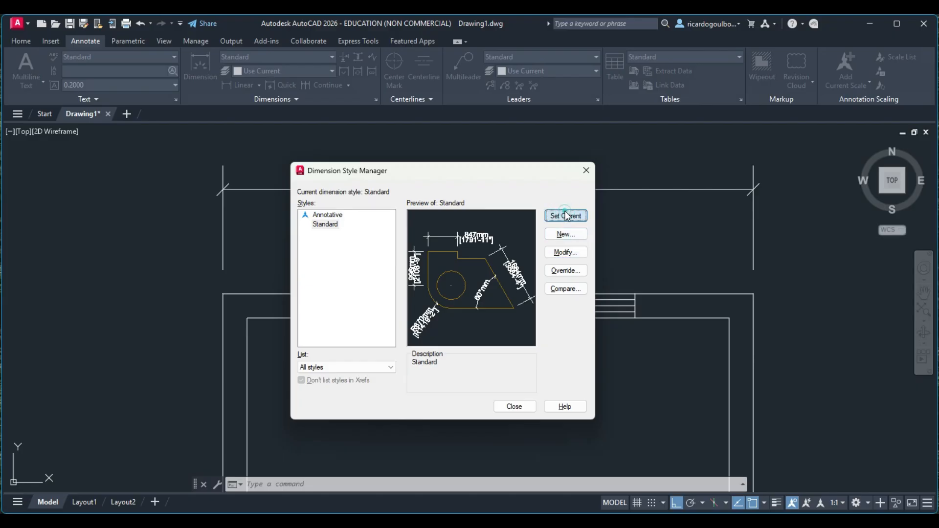
left_click(522, 406)
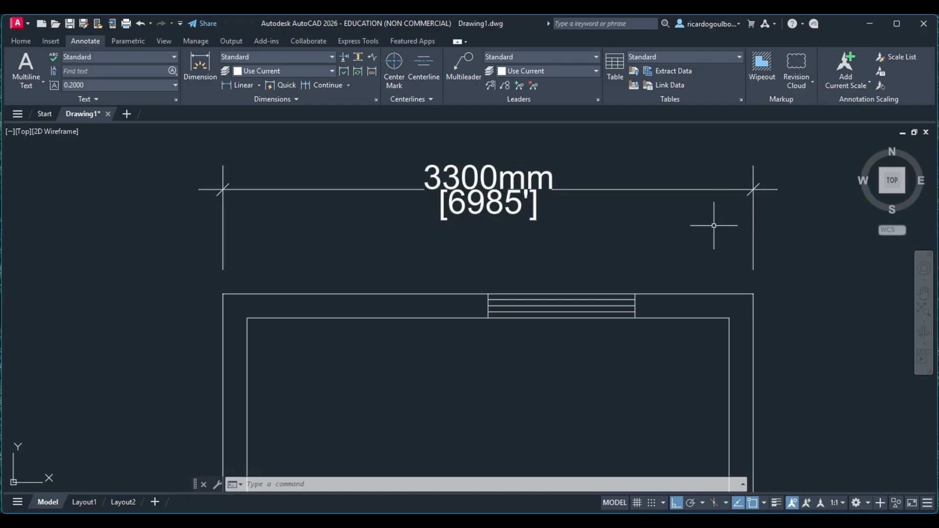
Turn off the display of alternate units in the Standard dimension style and apply the style as current.
type("d")
key("Return")
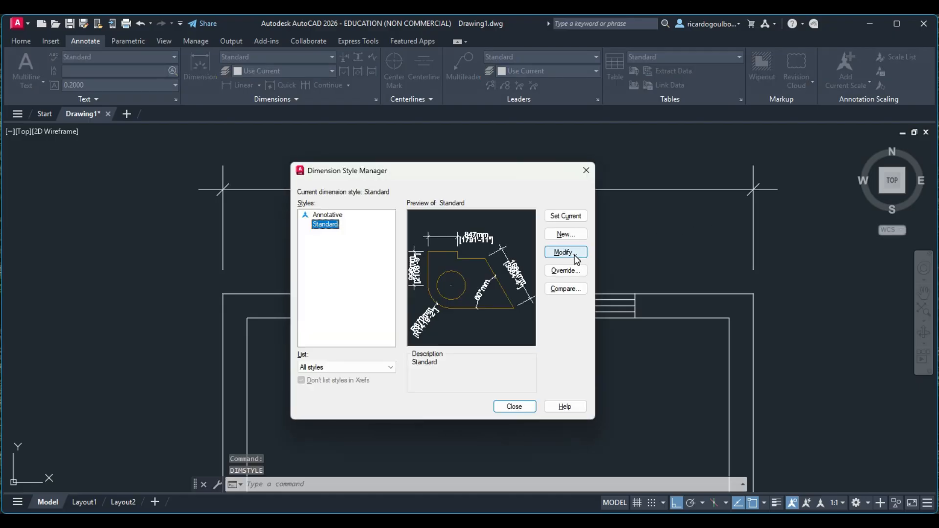
left_click(576, 258)
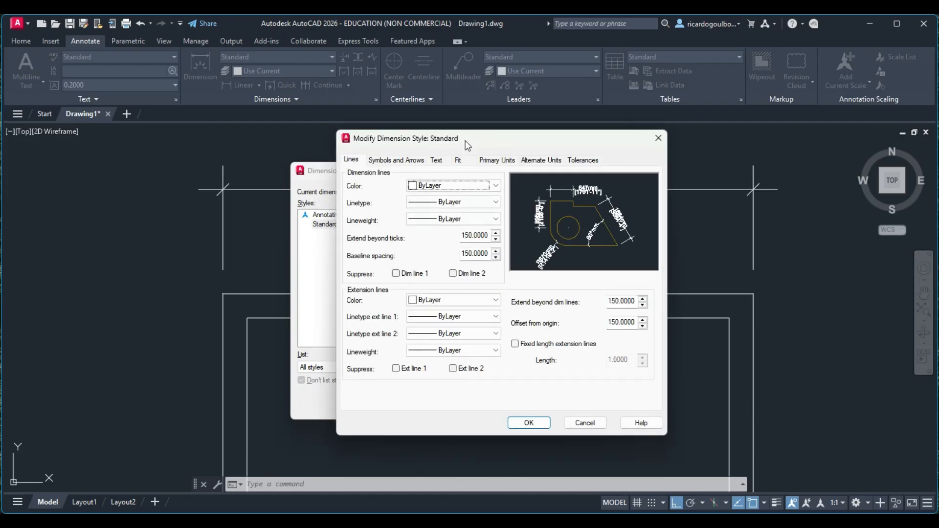
left_click(541, 160)
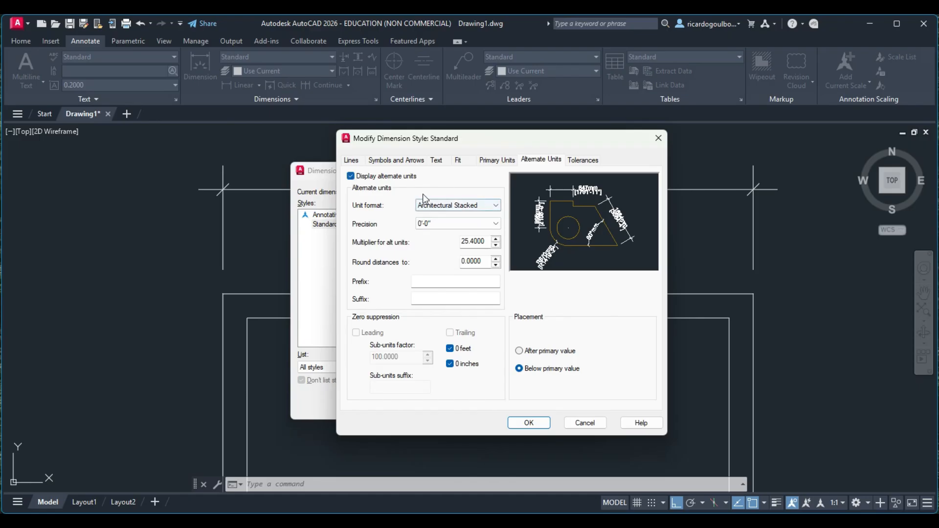
left_click(352, 176)
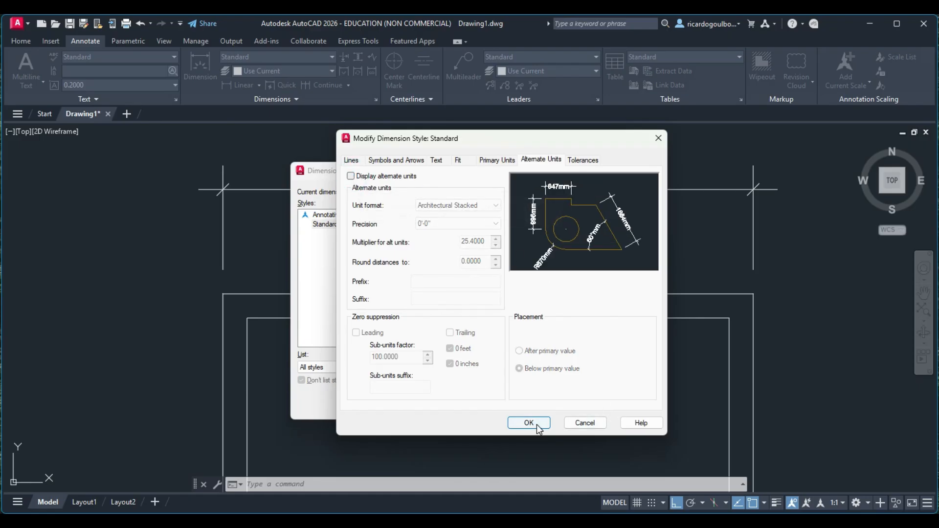
left_click(529, 423)
left_click(565, 217)
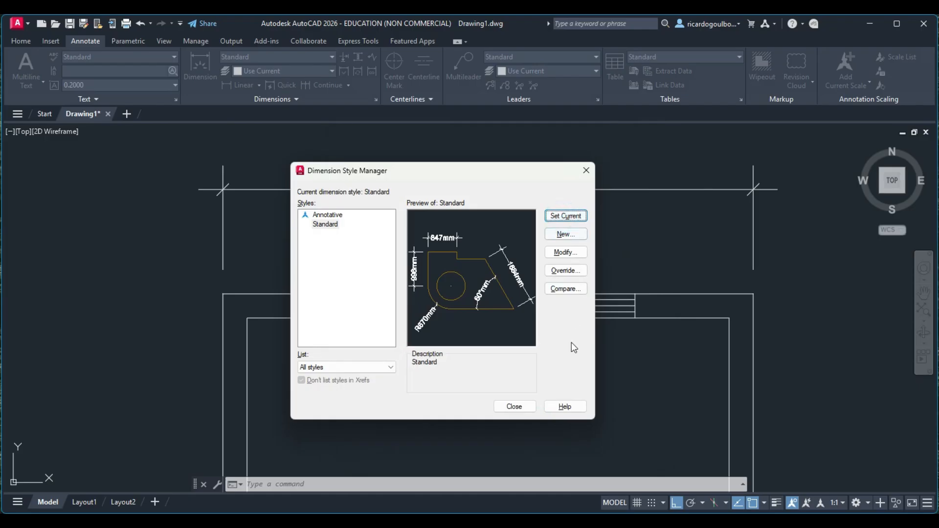
left_click(514, 407)
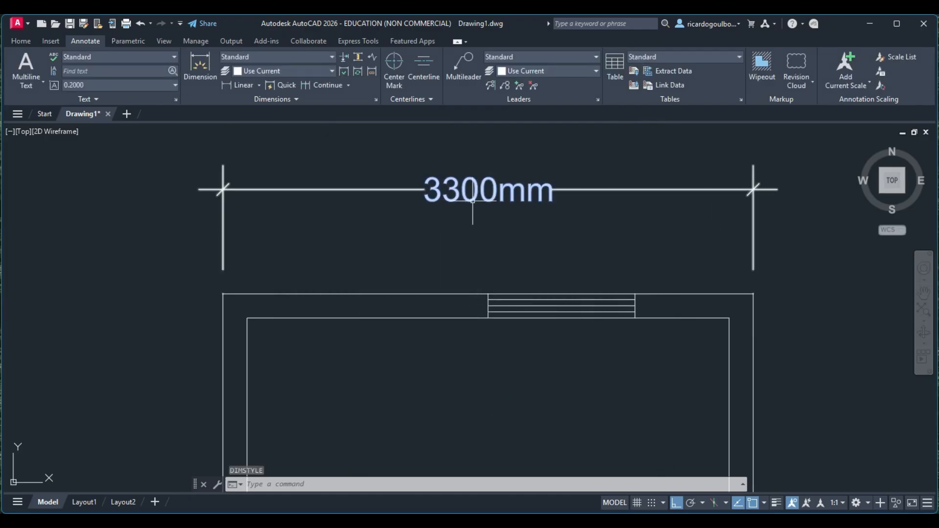
Remove the mm suffix from the Standard dimension style's primary units and apply the style as current.
key("Return")
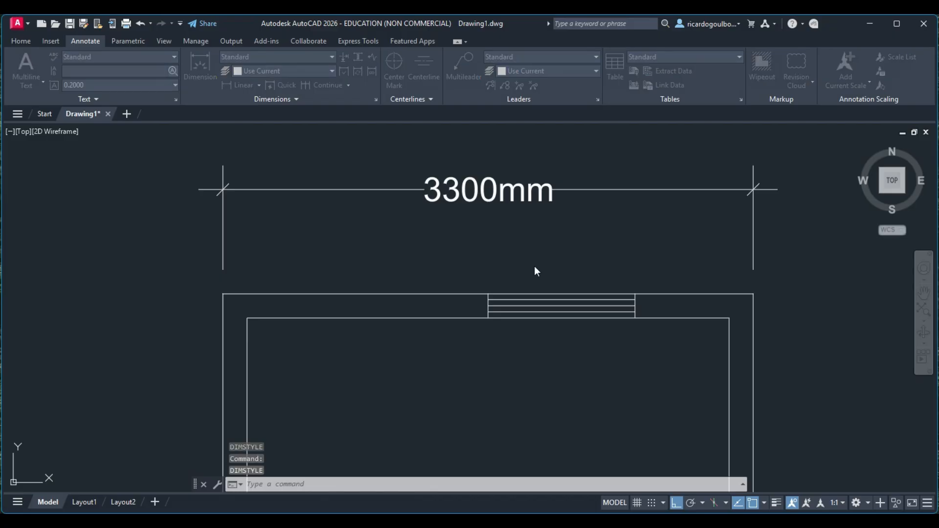
left_click(566, 251)
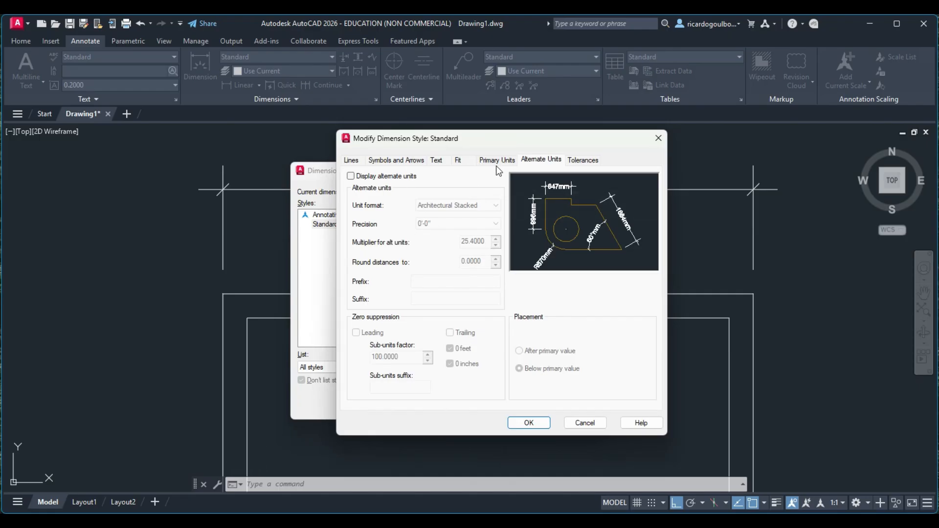
left_click(435, 161)
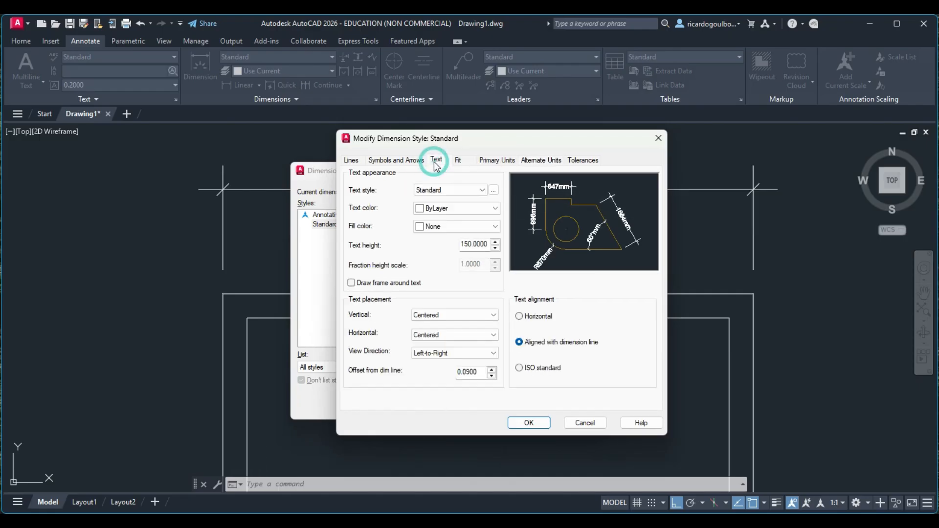
left_click(501, 161)
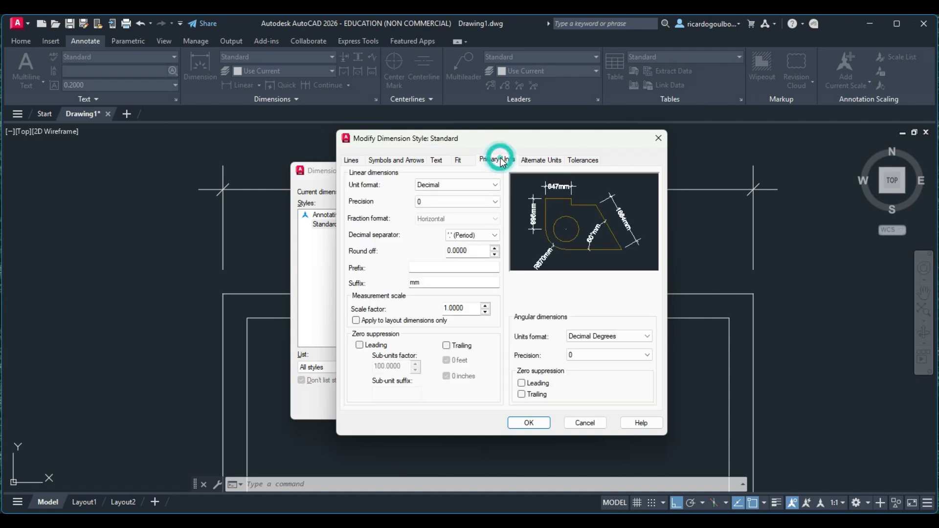
left_click_drag(429, 280, 402, 285)
left_click(533, 421)
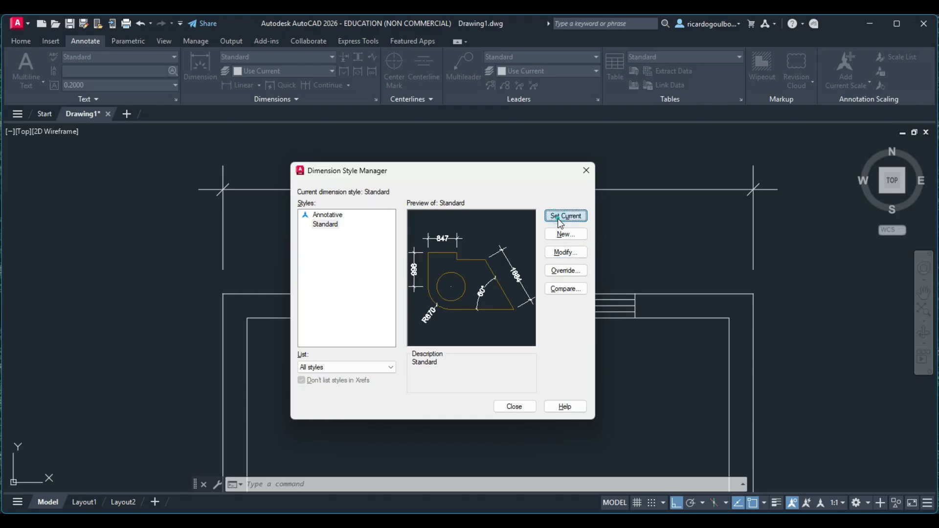
left_click(516, 407)
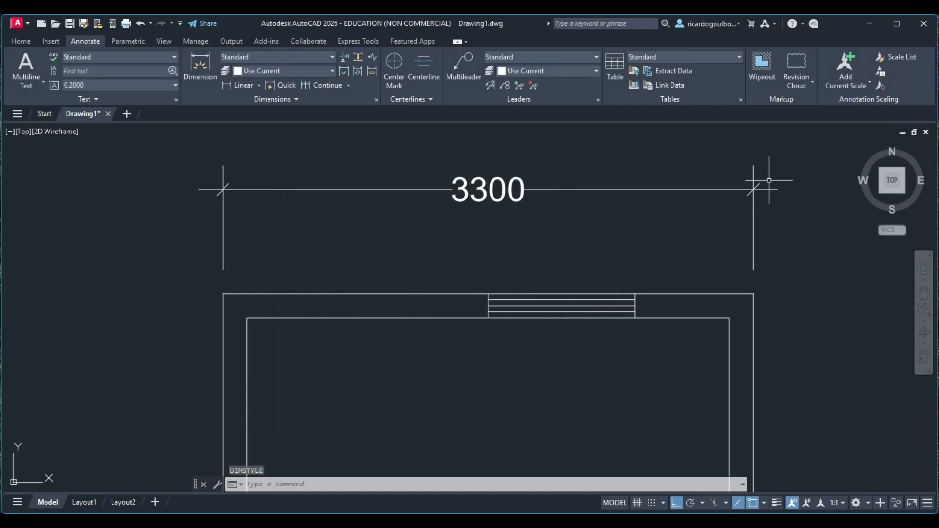
Place a linear dimension between the upper wall and the overall dimension, from the outer left corner to the window's left edge.
scroll(712, 246, "down", 4)
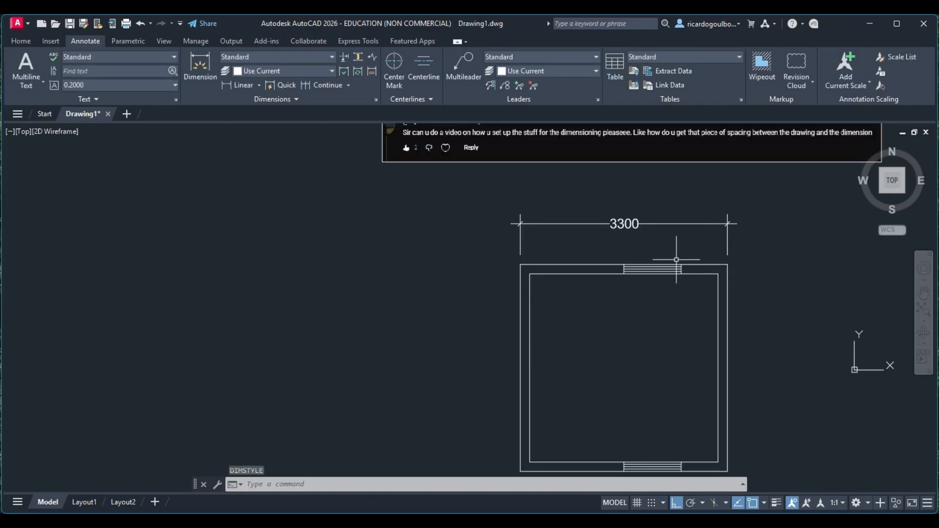
scroll(652, 262, "up", 3)
mouse_move(672, 267)
middle_mouse_down()
mouse_move(655, 260)
mouse_move(588, 273)
middle_mouse_up()
left_click(242, 86)
left_click(354, 268)
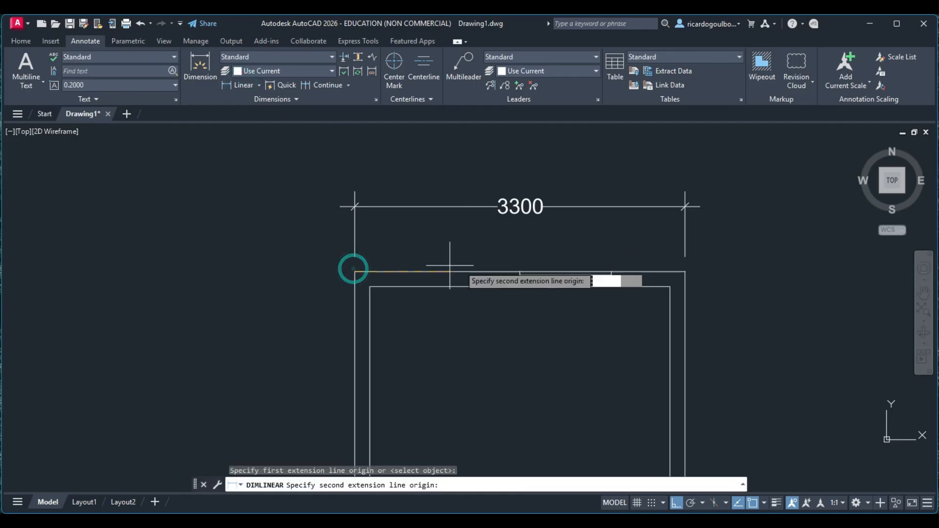
left_click(504, 270)
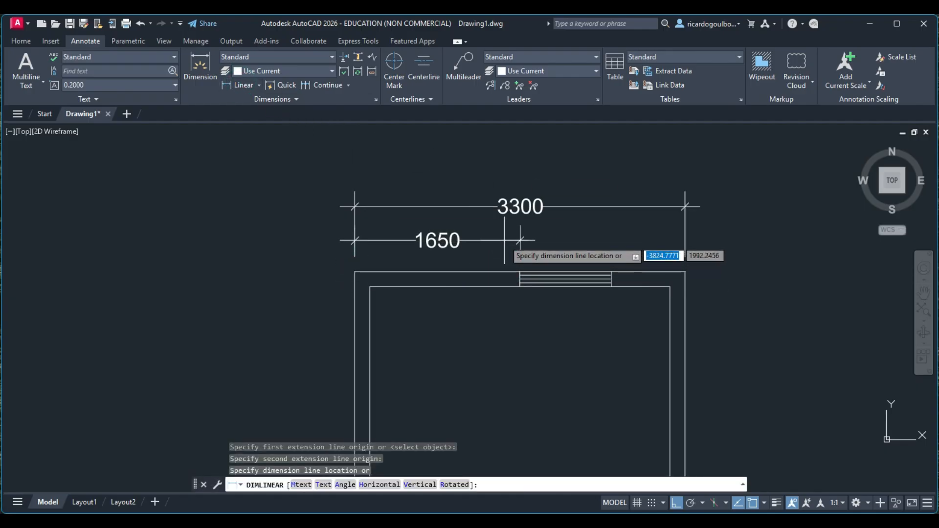
left_click(504, 244)
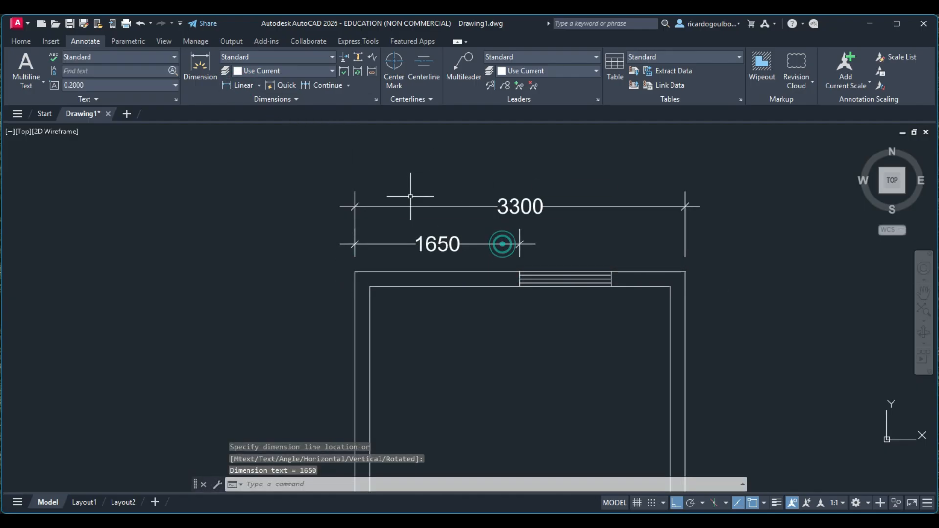
Continue the dimension chain across the upper window to its right edge and on to the wall's outer right corner.
left_click(310, 85)
left_click(612, 272)
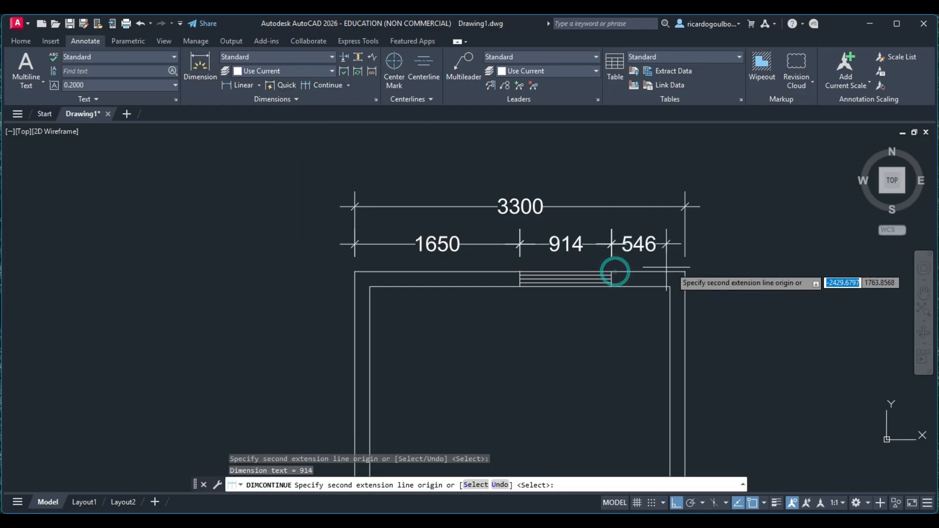
left_click(685, 272)
key("Escape")
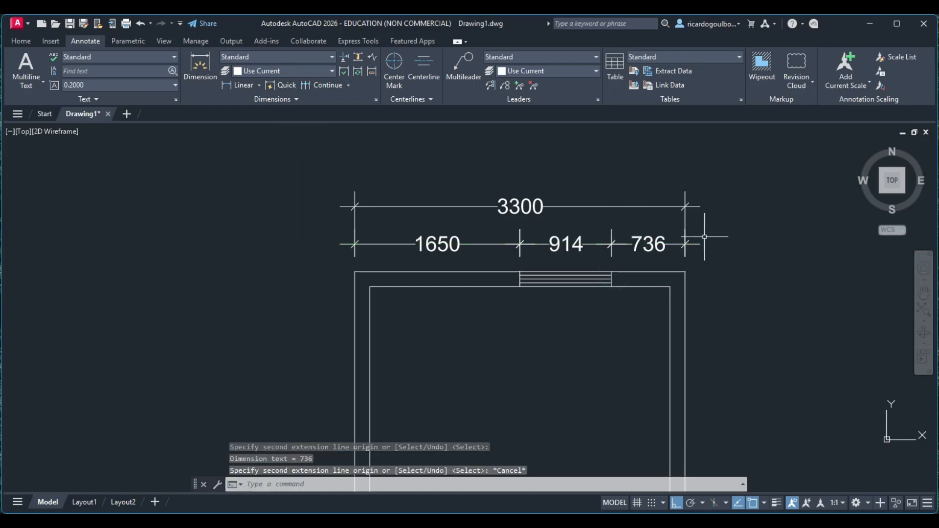